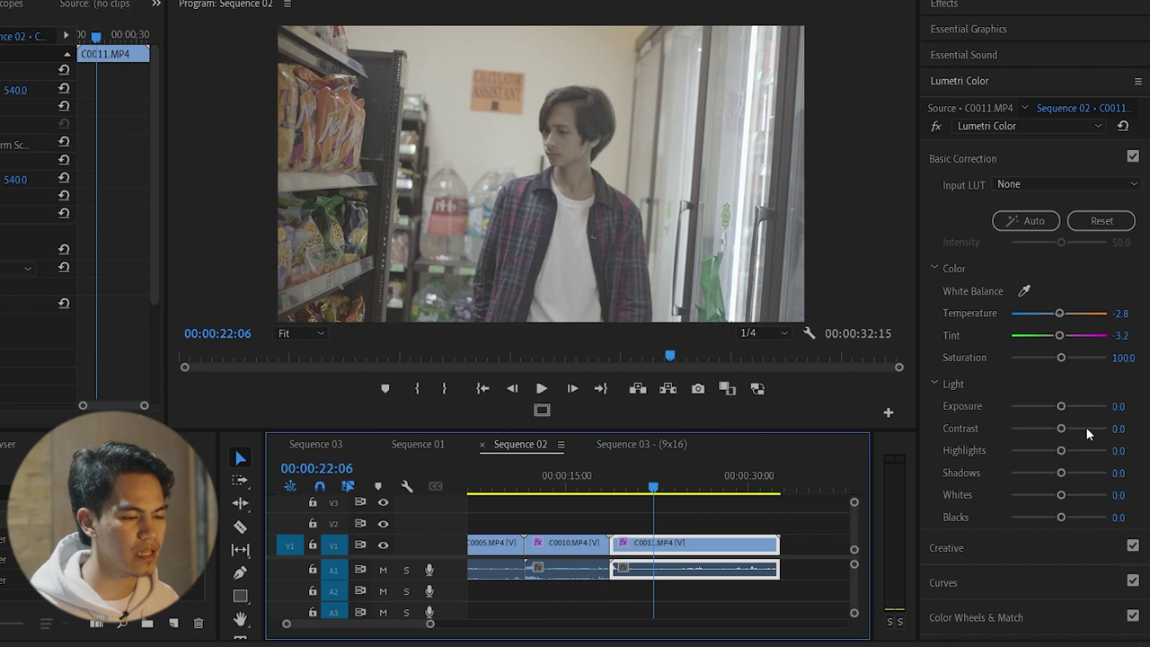
# Step: Raise the contrast of the C0011.MP4 clip to 119 and its saturation to 187 in the Lumetri basic correction
pyautogui.moveTo(1086, 429); pyautogui.dragTo(1111, 429)
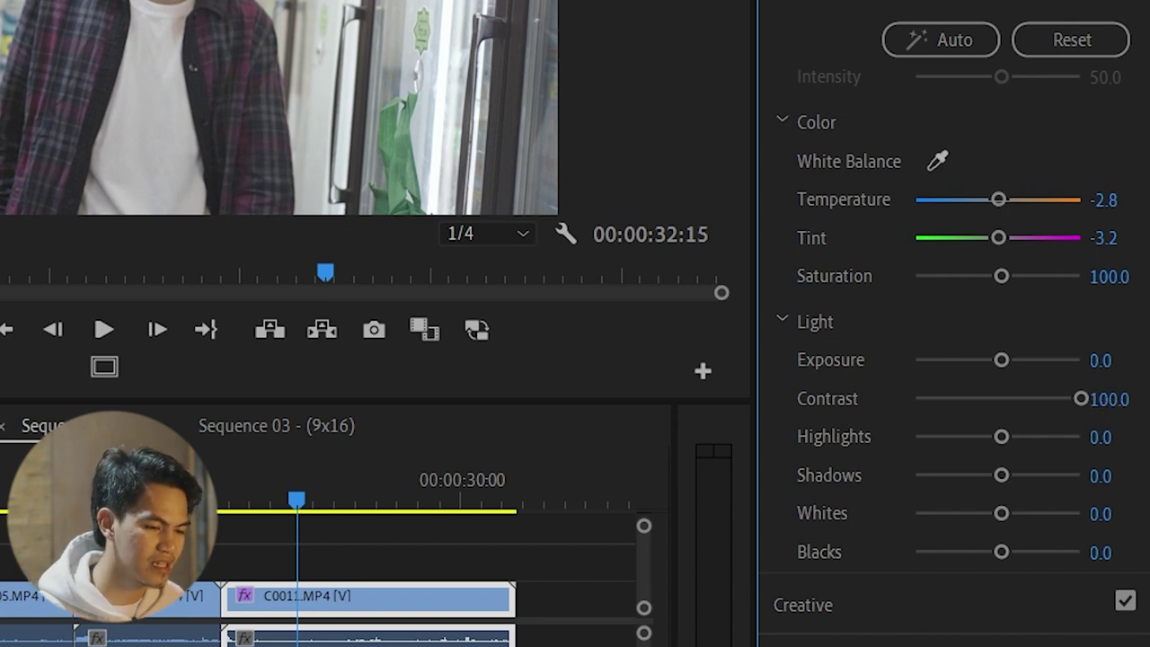
pyautogui.moveTo(1108, 399); pyautogui.dragTo(1122, 399)
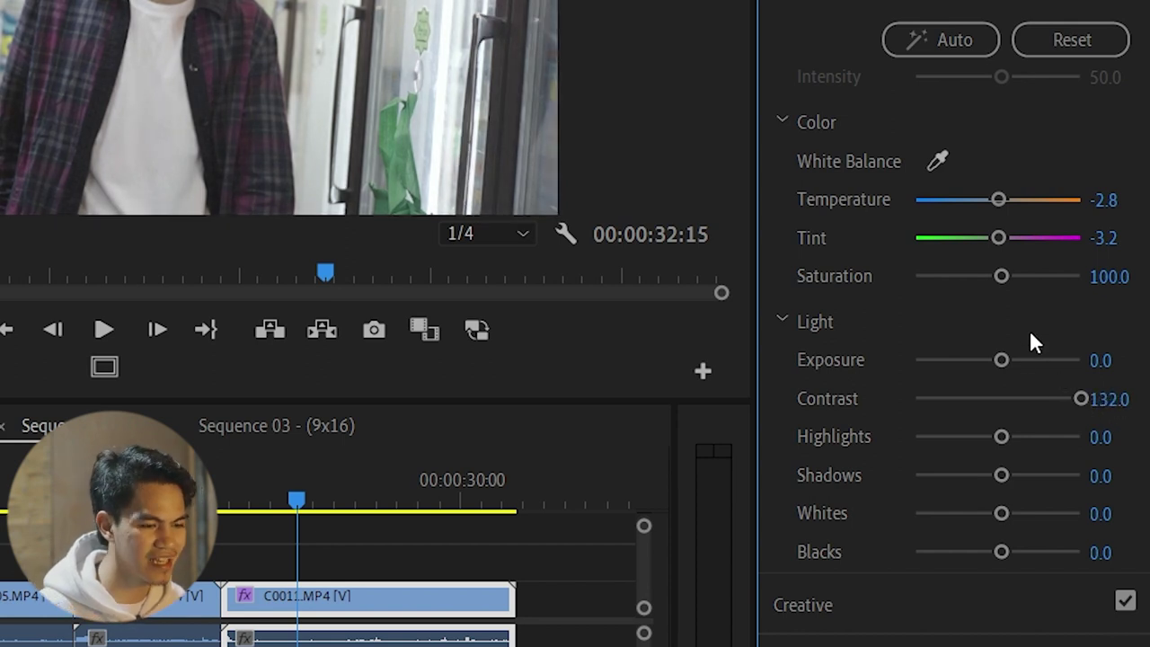
pyautogui.moveTo(1053, 279); pyautogui.dragTo(1102, 277)
pyautogui.moveTo(1108, 398); pyautogui.dragTo(1097, 398)
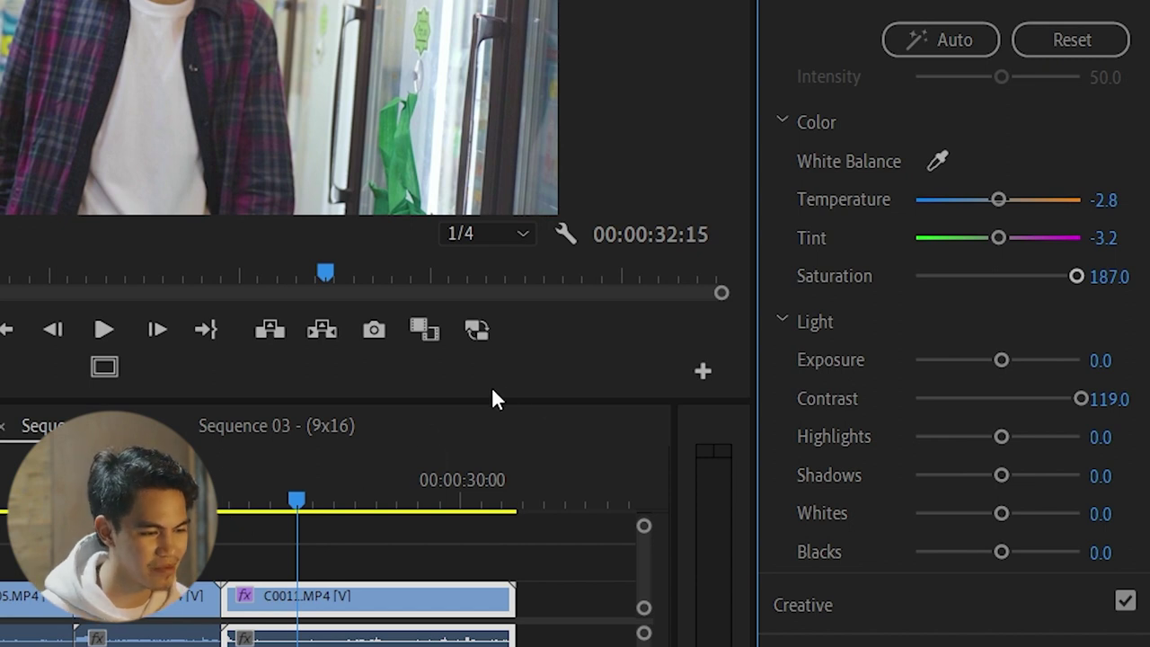
# Step: Sample the man's white T-shirt as the white balance reference and compare the image with and without the basic correction
pyautogui.click(937, 161)
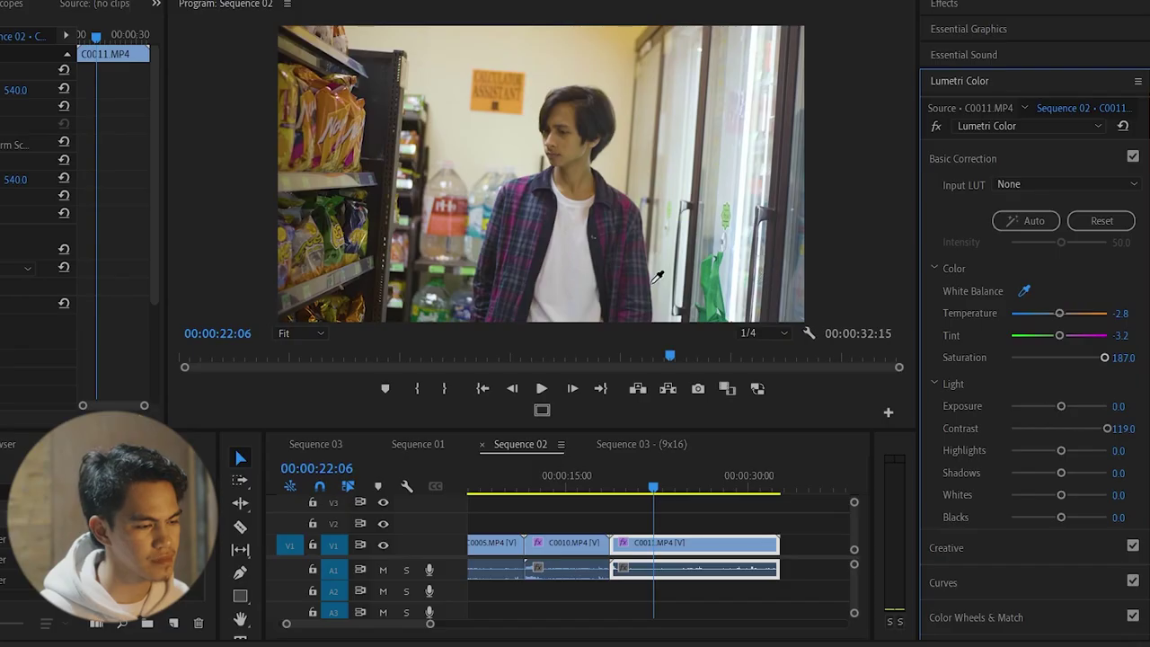
pyautogui.click(567, 260)
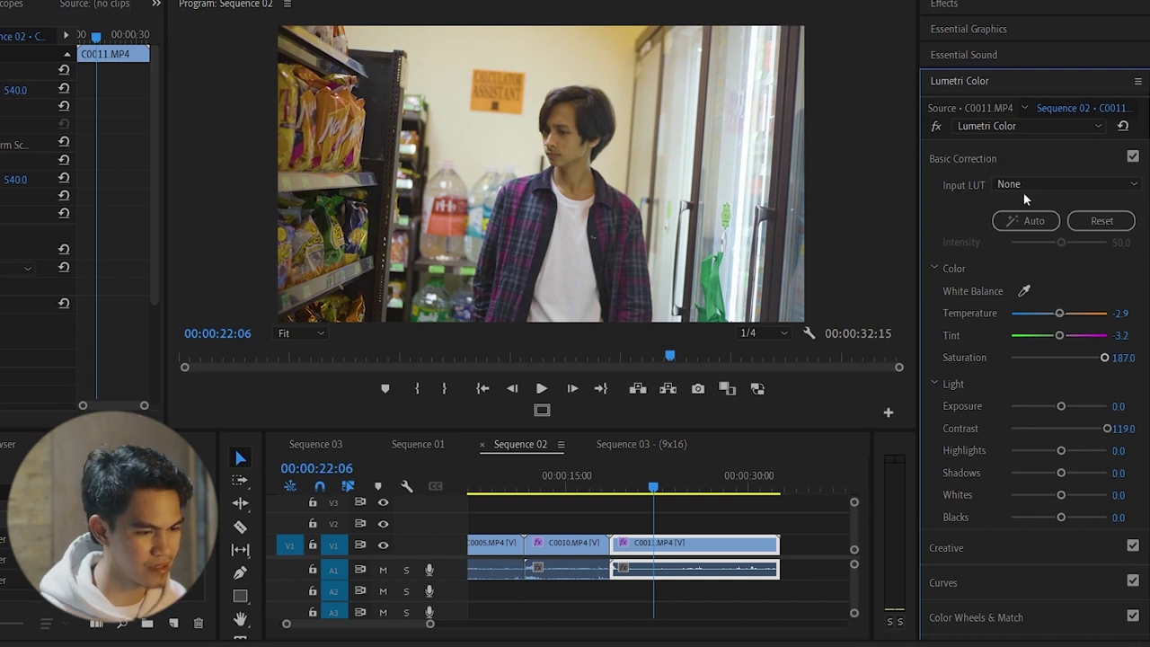
pyautogui.click(1132, 158)
pyautogui.click(1131, 159)
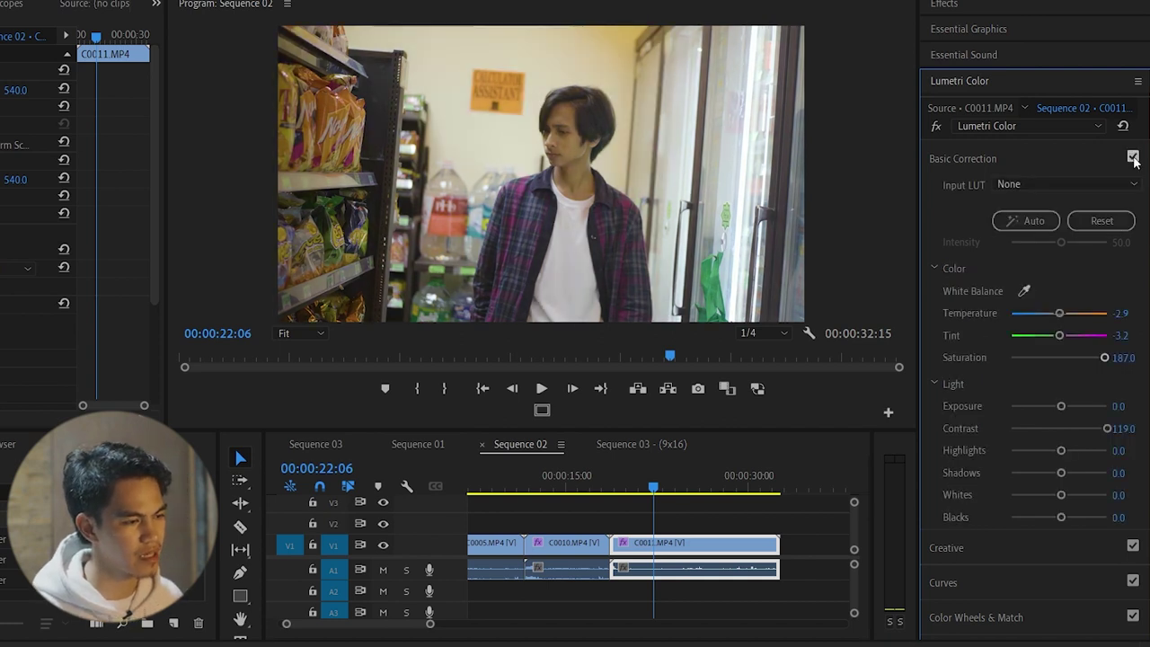
# Step: Set the clip's exposure to 0.4, highlights to -11.5 and shadows to -4.4
pyautogui.moveTo(1060, 406); pyautogui.dragTo(1063, 410)
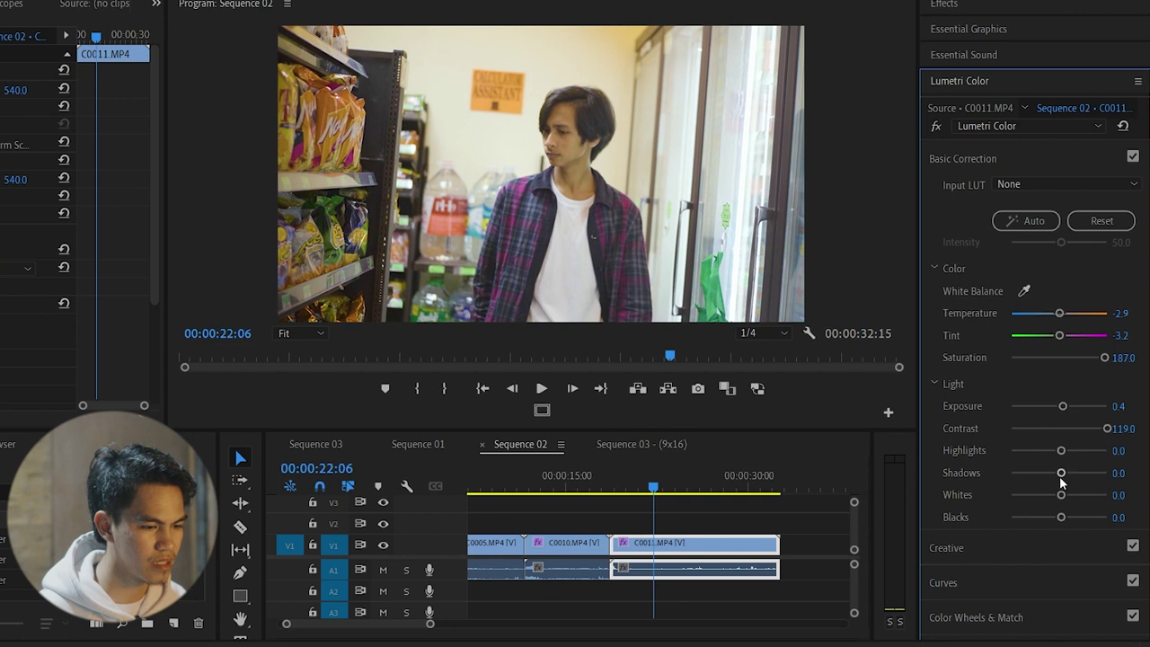
pyautogui.moveTo(1061, 477); pyautogui.dragTo(1053, 451)
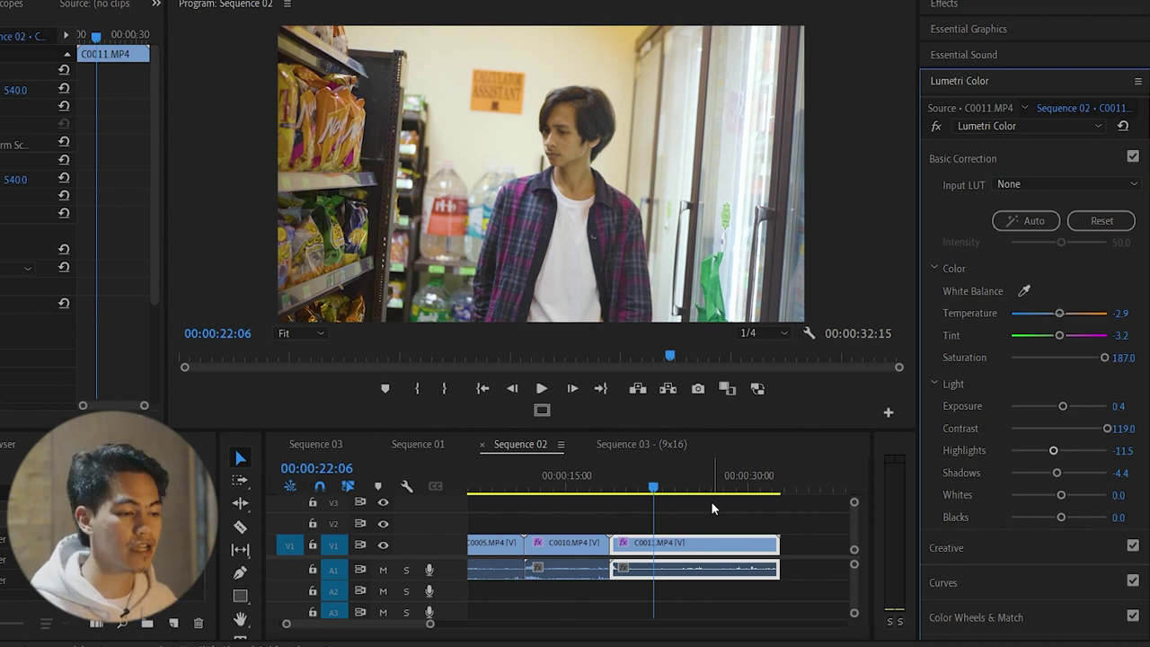
# Step: Create a new adjustment layer and place it on track V2 above C0011.MP4, matching the clip's length
pyautogui.click(174, 622)
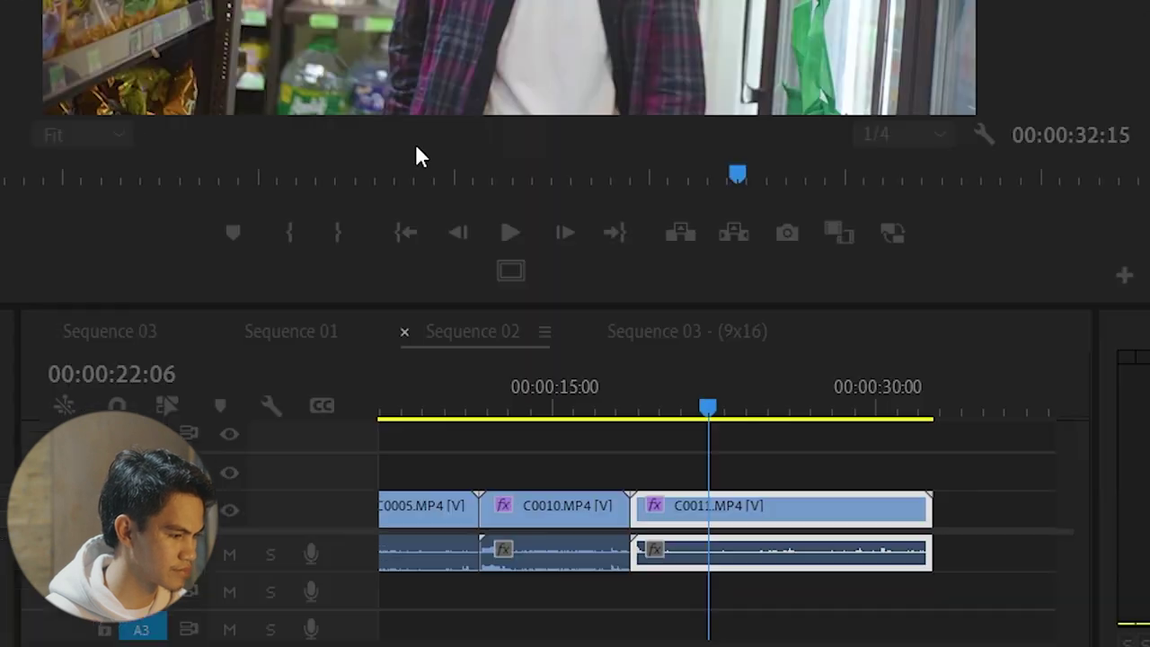
pyautogui.moveTo(365, 544); pyautogui.dragTo(931, 478)
pyautogui.click(984, 485)
pyautogui.click(845, 474)
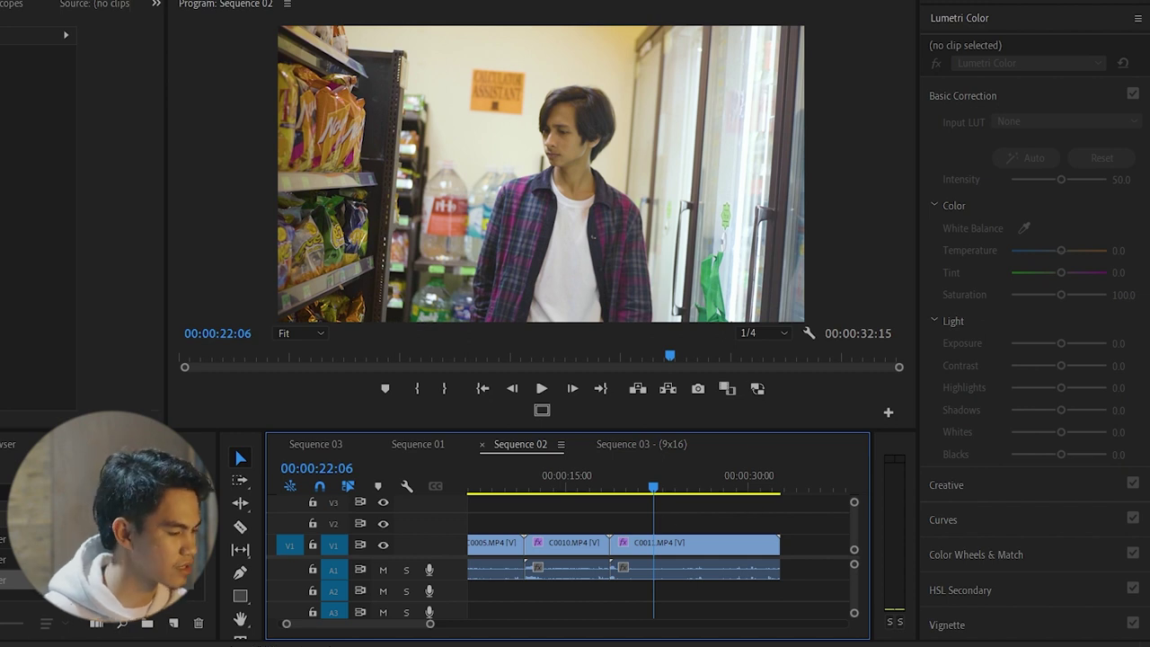
pyautogui.moveTo(107, 503); pyautogui.dragTo(778, 523)
pyautogui.click(737, 521)
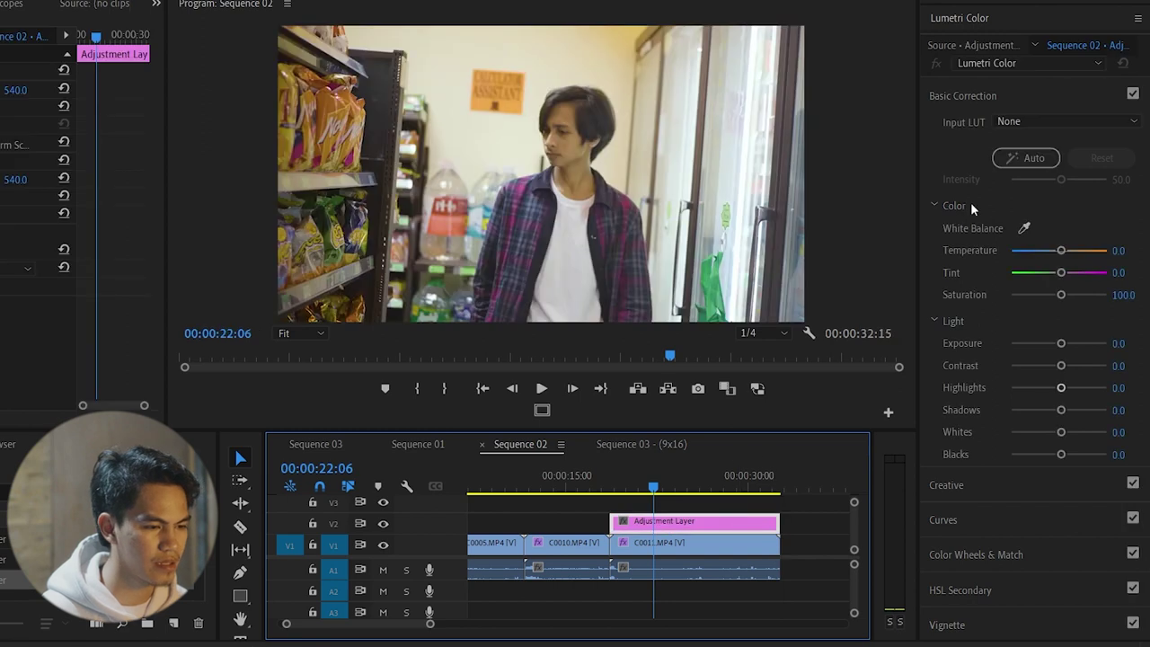
# Step: Grade the adjustment layer with tint -32.7, exposure -0.4 and highlights -25.7
pyautogui.click(981, 486)
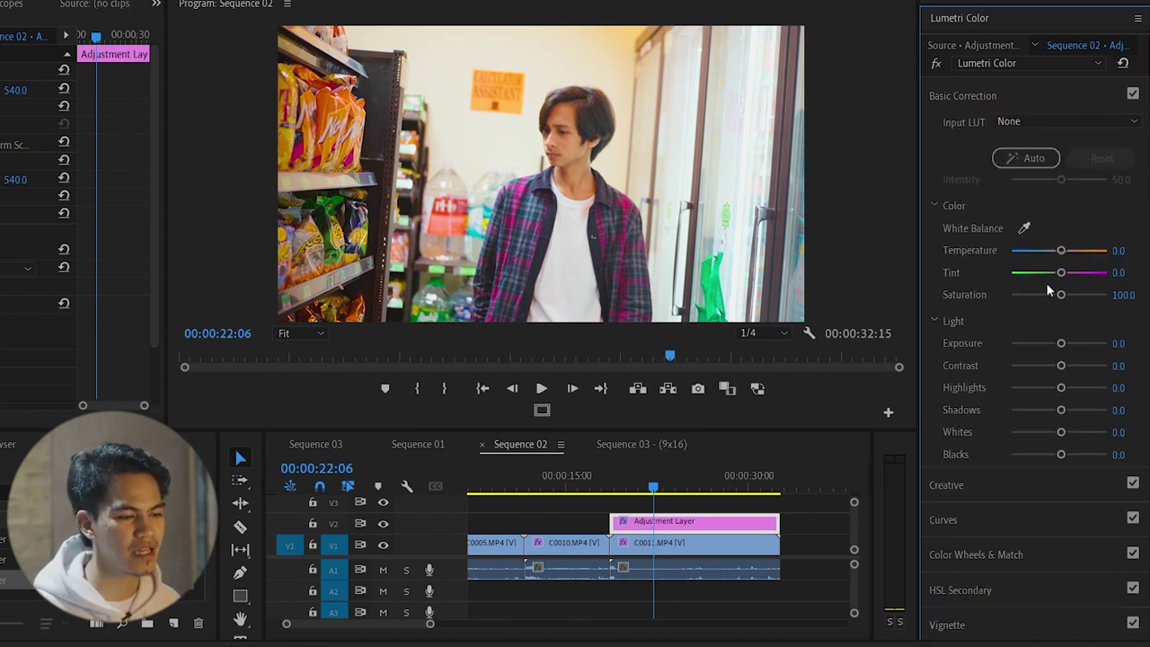
pyautogui.moveTo(1060, 273); pyautogui.dragTo(1044, 275)
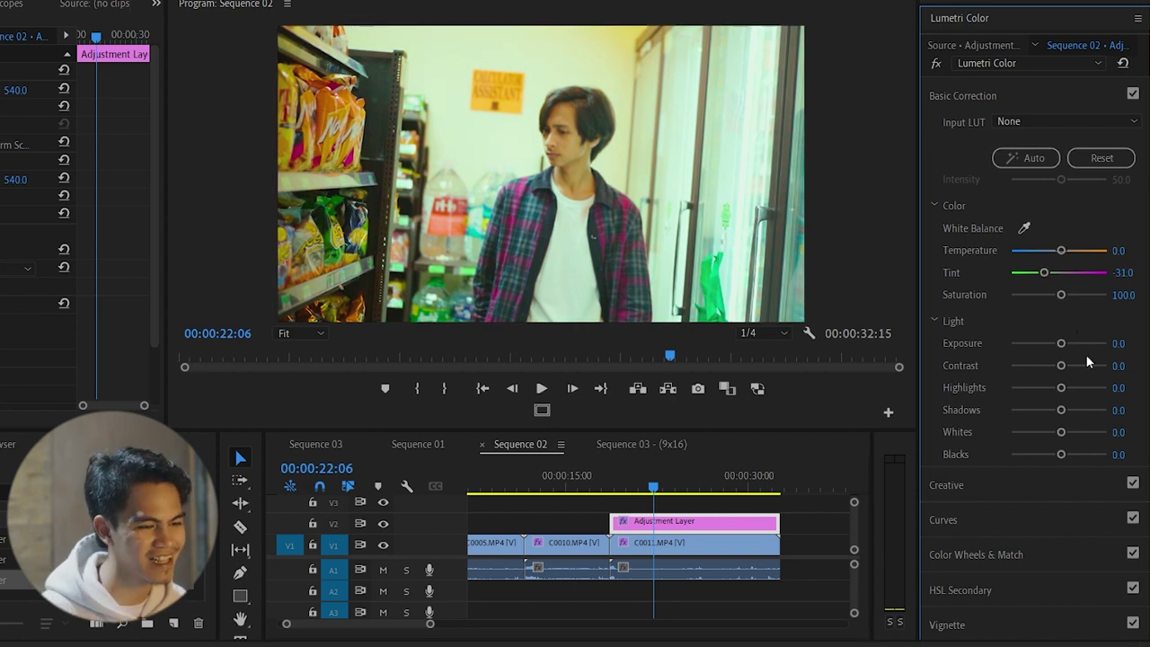
pyautogui.moveTo(1061, 343); pyautogui.dragTo(1055, 343)
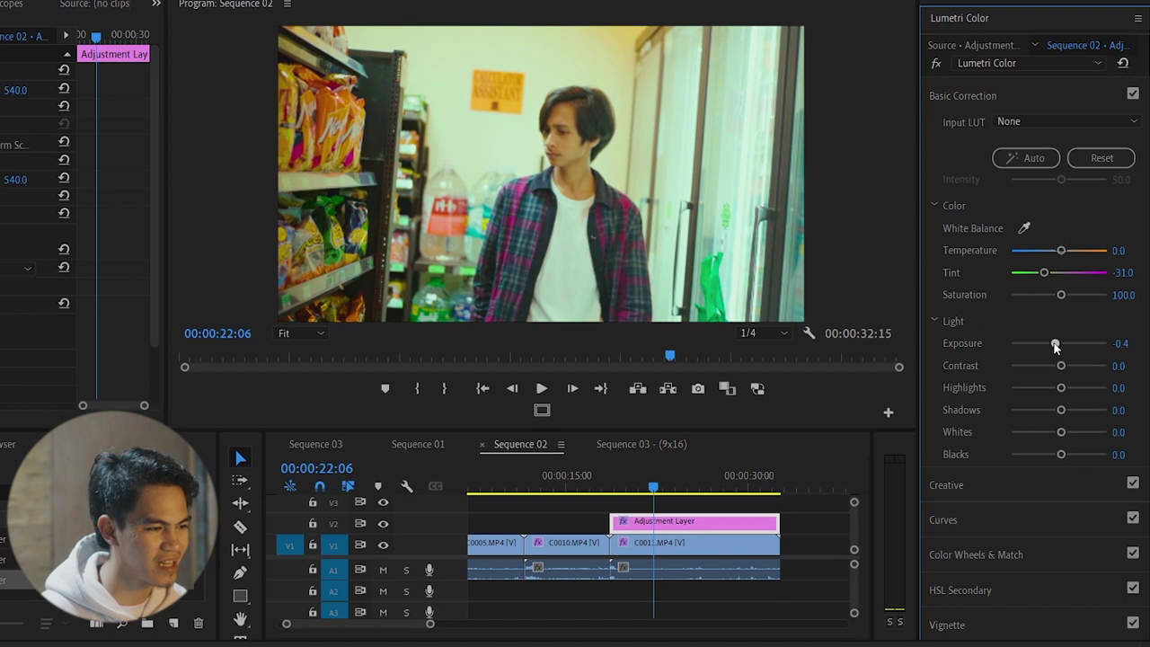
pyautogui.moveTo(1061, 389); pyautogui.dragTo(1047, 388)
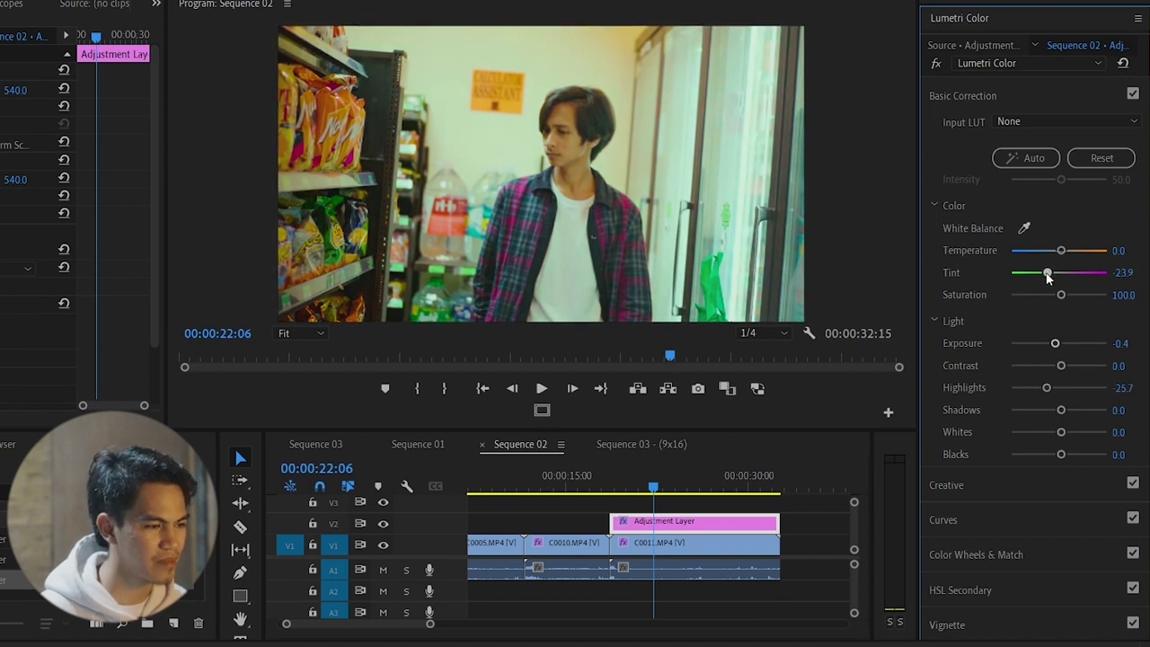
pyautogui.moveTo(1046, 276); pyautogui.dragTo(1043, 277)
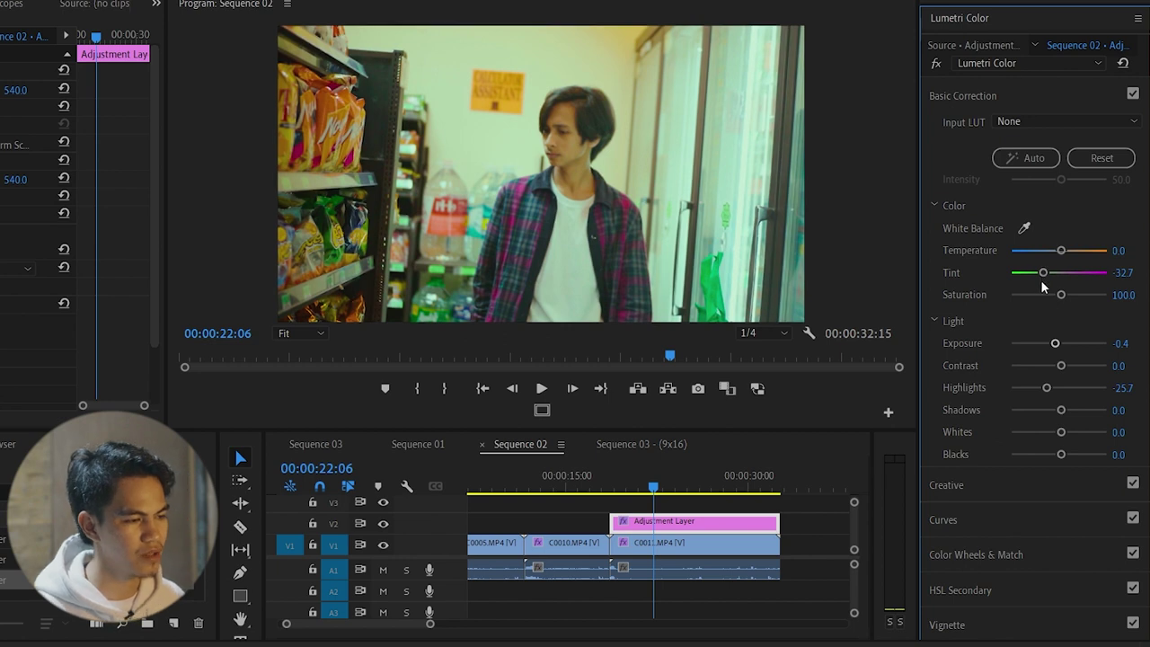
pyautogui.scroll(-1, 940, 470)
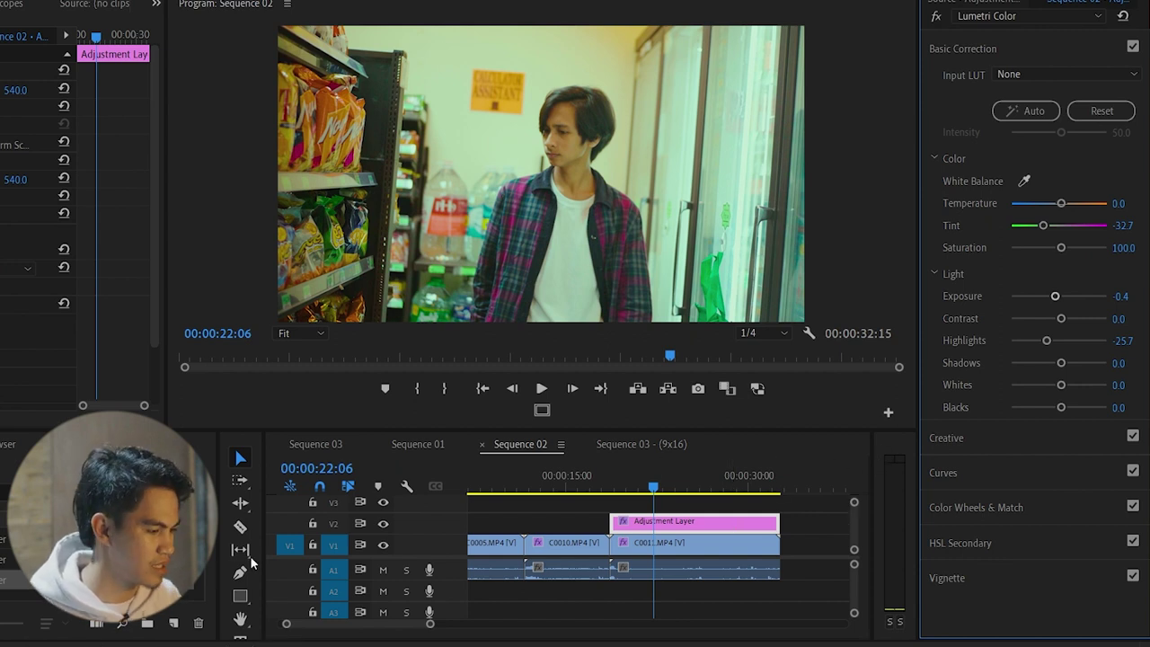
# Step: Replace the graded adjustment layer on V2 with a fresh one spanning C0011.MP4 and apply the creative look japan to it
pyautogui.click(690, 525)
pyautogui.press('Delete')
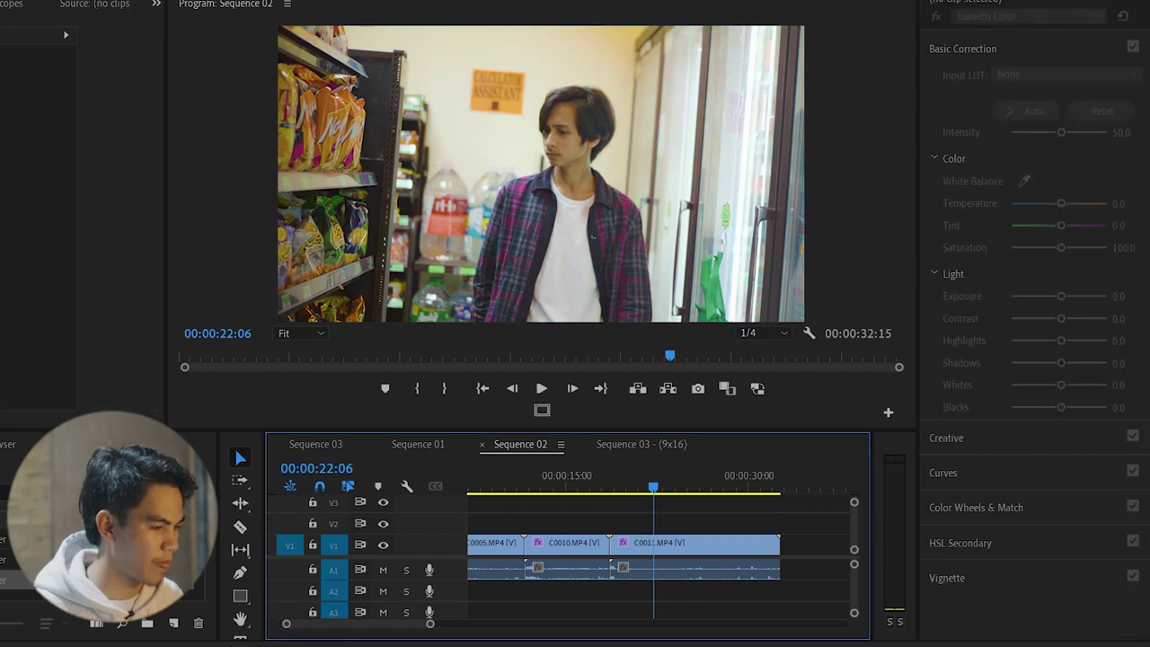
pyautogui.moveTo(108, 503); pyautogui.dragTo(776, 519)
pyautogui.click(732, 522)
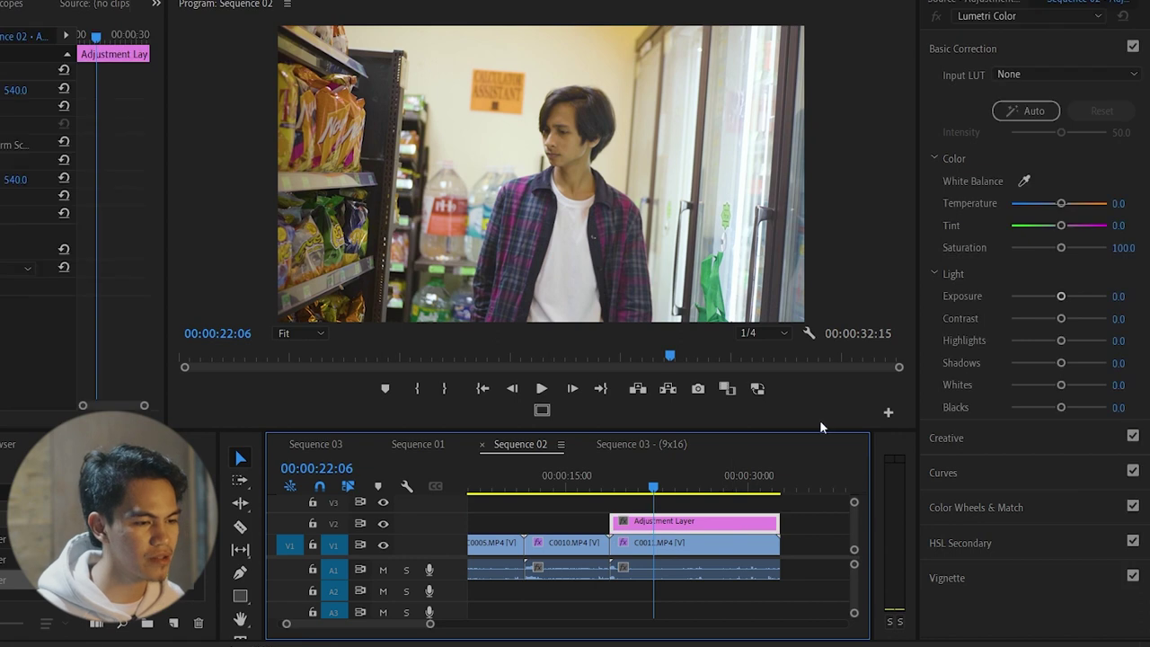
pyautogui.click(976, 447)
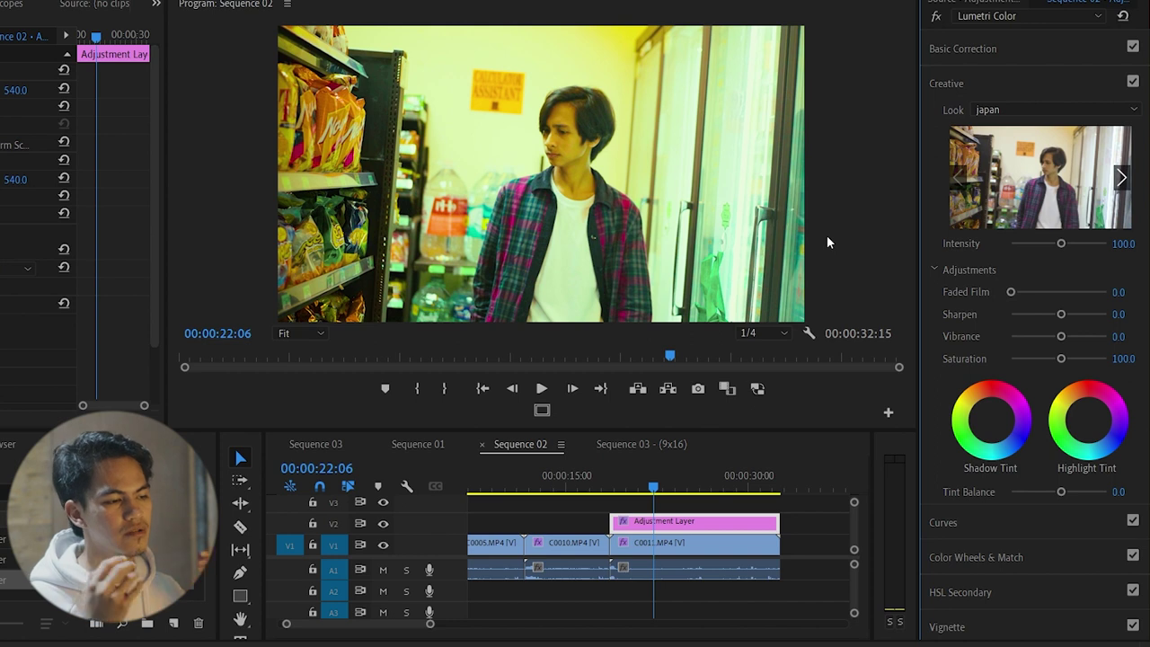
# Step: Sample the man's skin tone for the Hue vs Sat curve and raise the middle orange point slightly
pyautogui.click(1058, 524)
pyautogui.click(1093, 400)
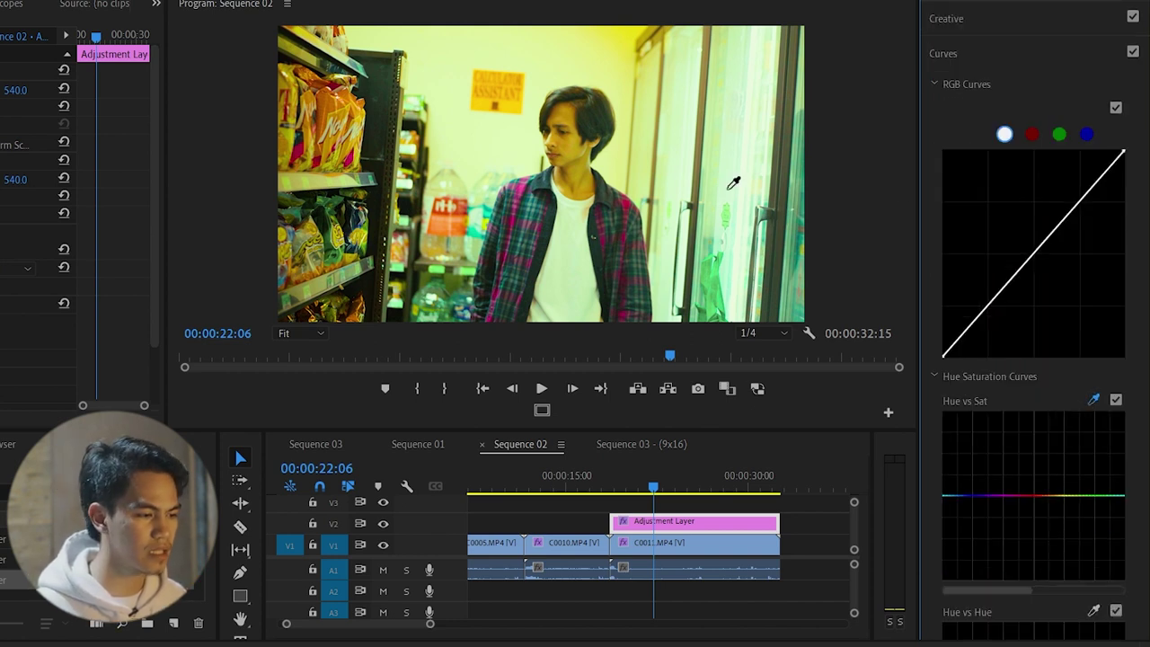
pyautogui.click(573, 144)
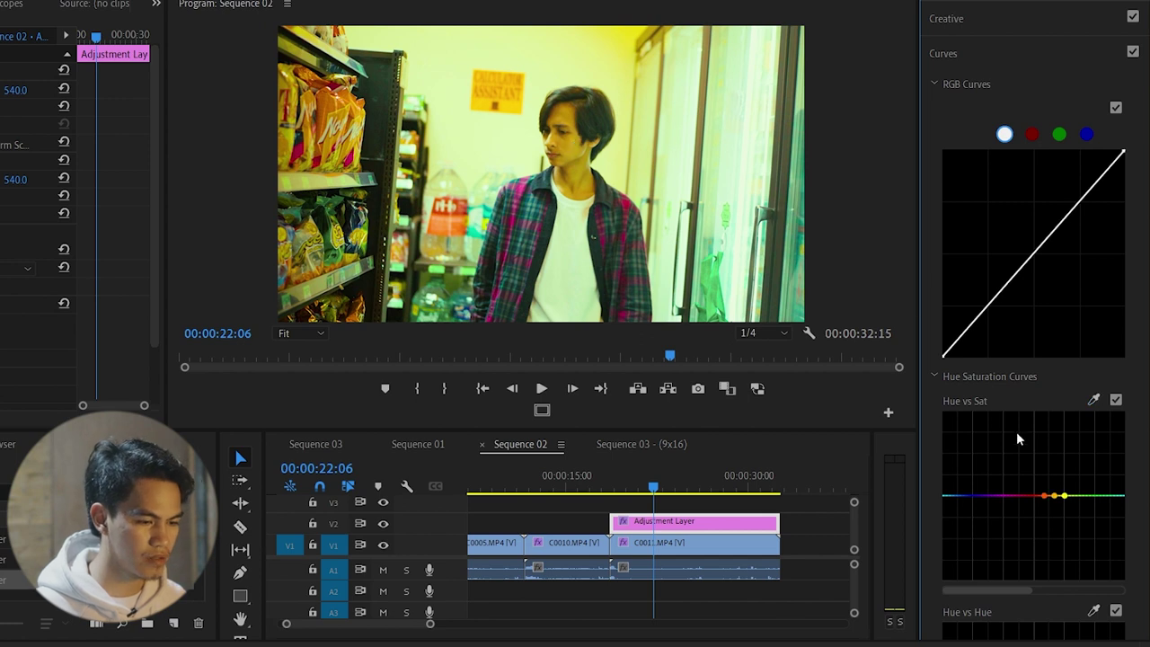
pyautogui.scroll(-5, 1106, 319)
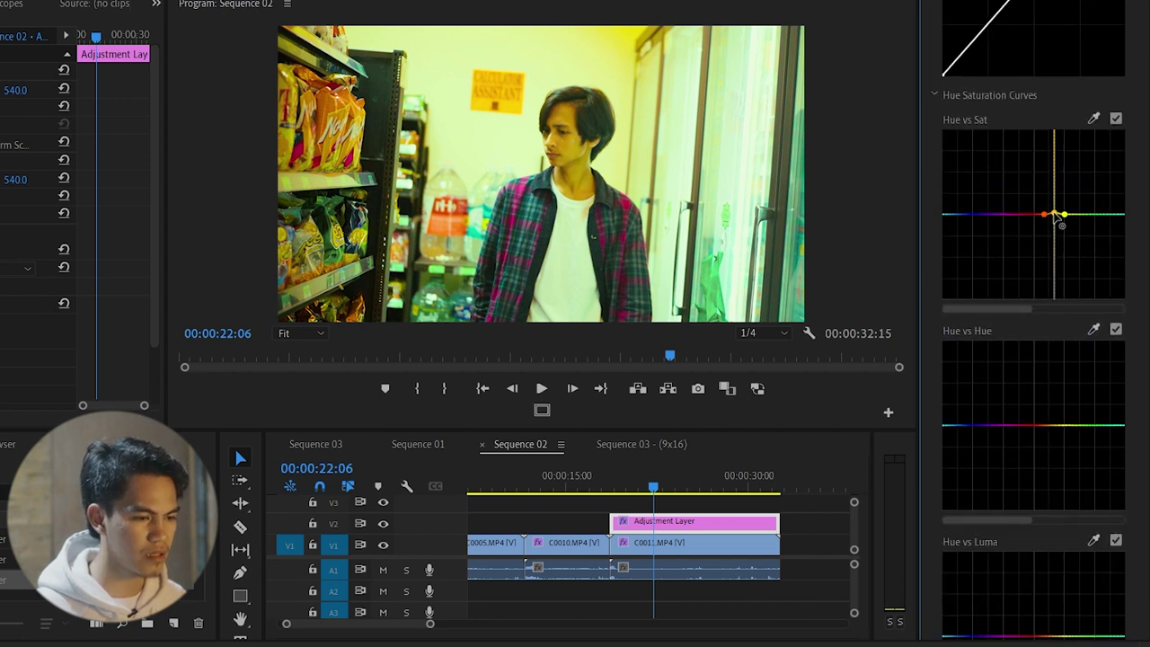
# Step: Sample the man's skin tone for the Hue vs Hue curve and raise the middle orange point slightly
pyautogui.click(1093, 329)
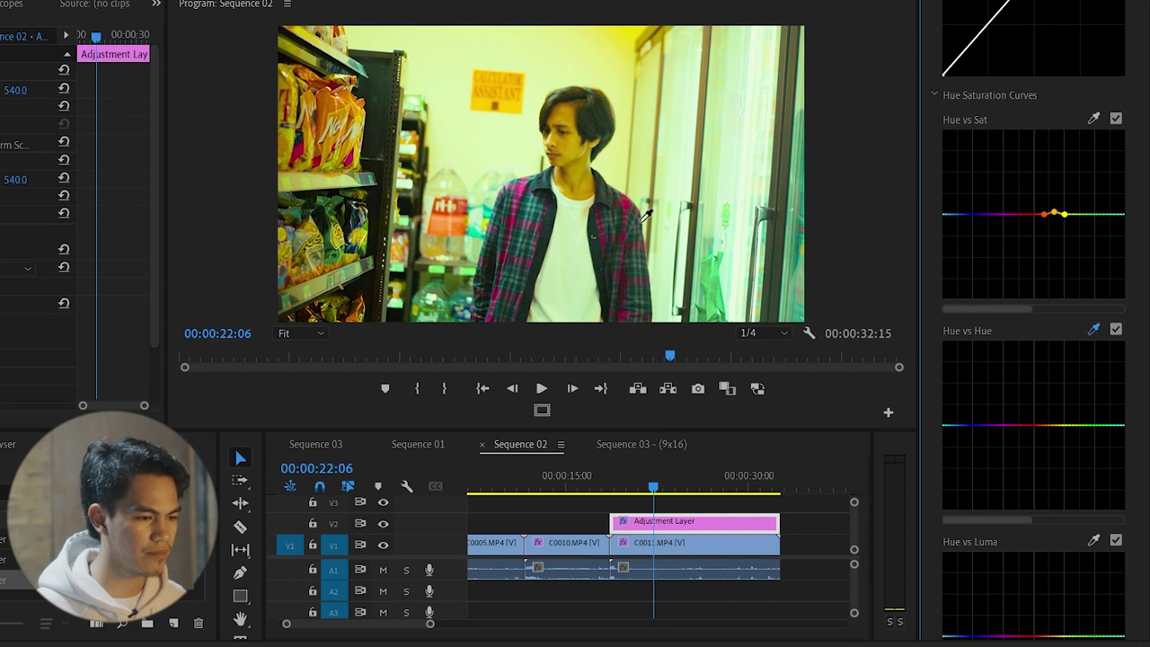
pyautogui.click(576, 139)
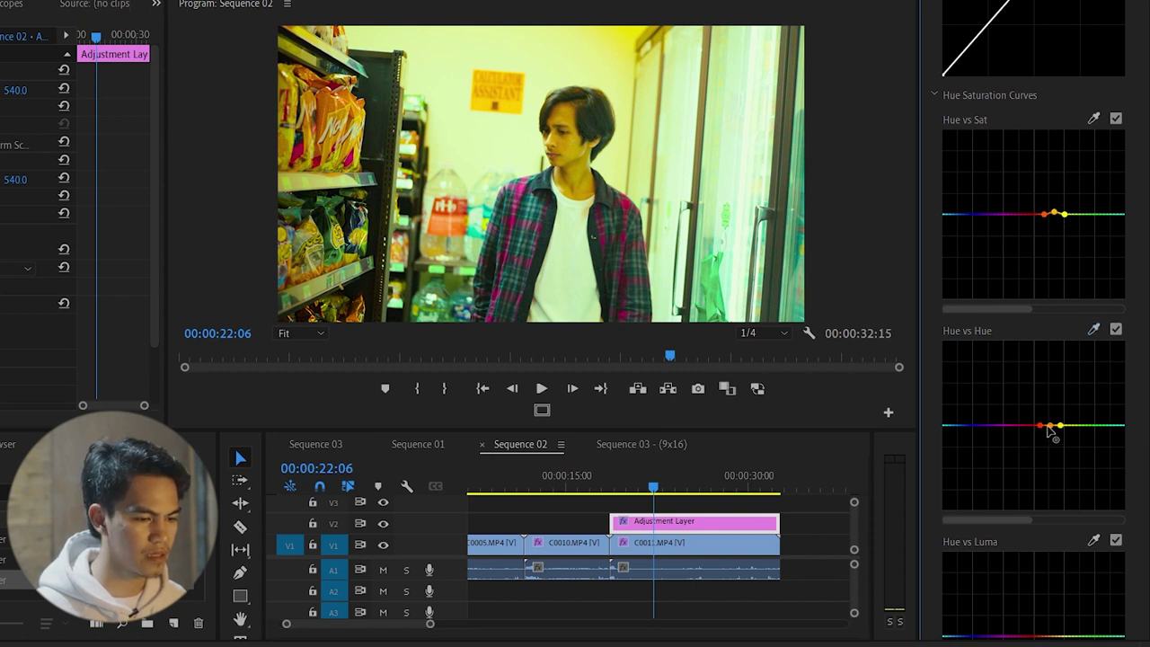
pyautogui.moveTo(1049, 427); pyautogui.dragTo(1052, 424)
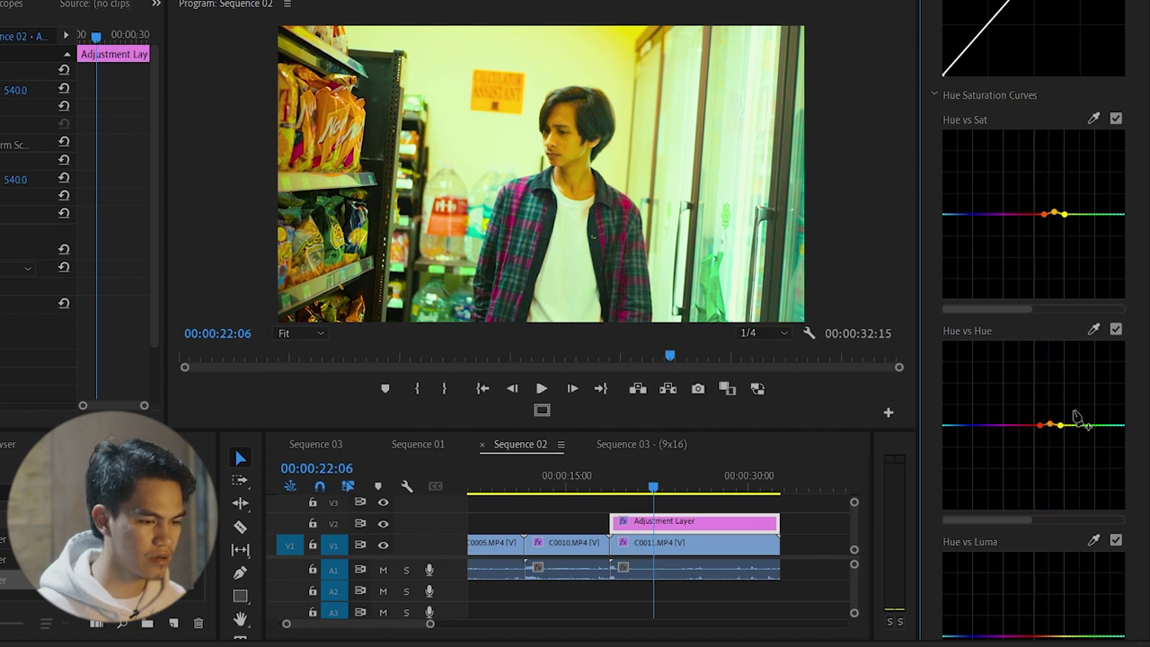
pyautogui.scroll(-4, 1033, 324)
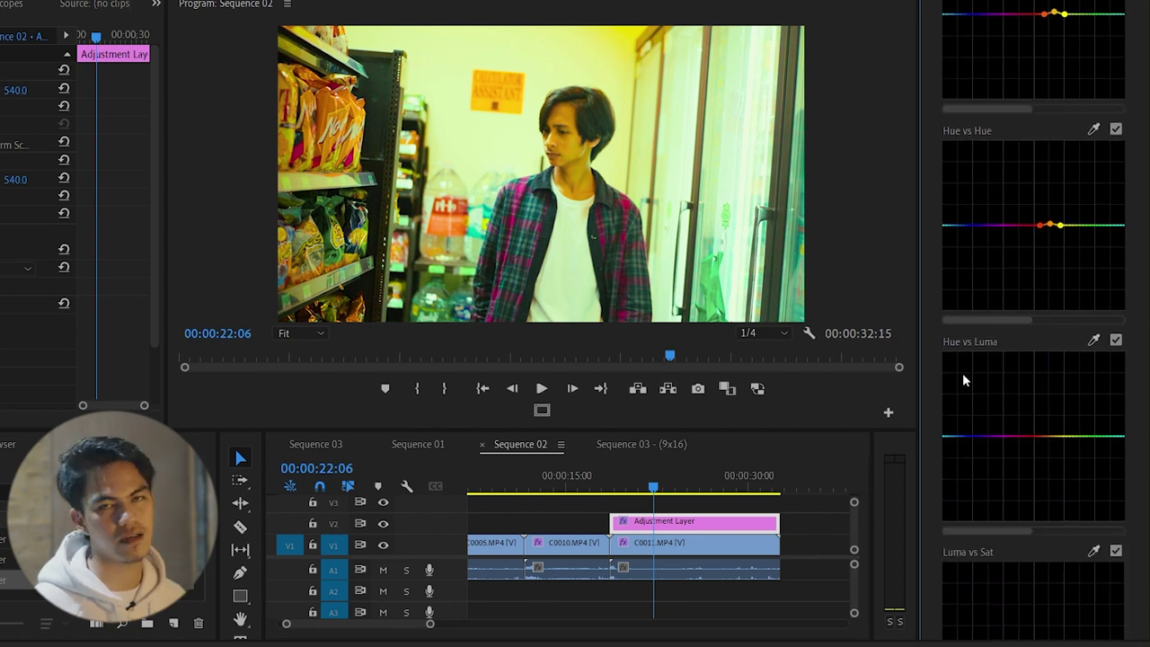
# Step: Play back the graded clip for a preview and return the playhead to 00:00:22:14
pyautogui.press('space')
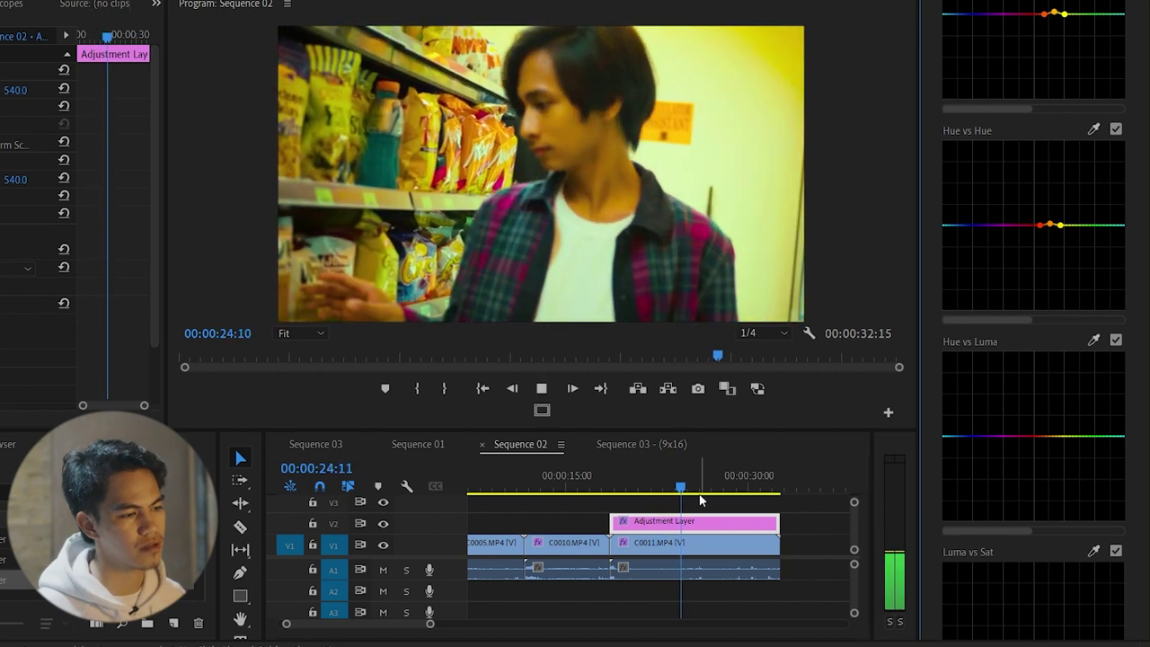
pyautogui.press('space')
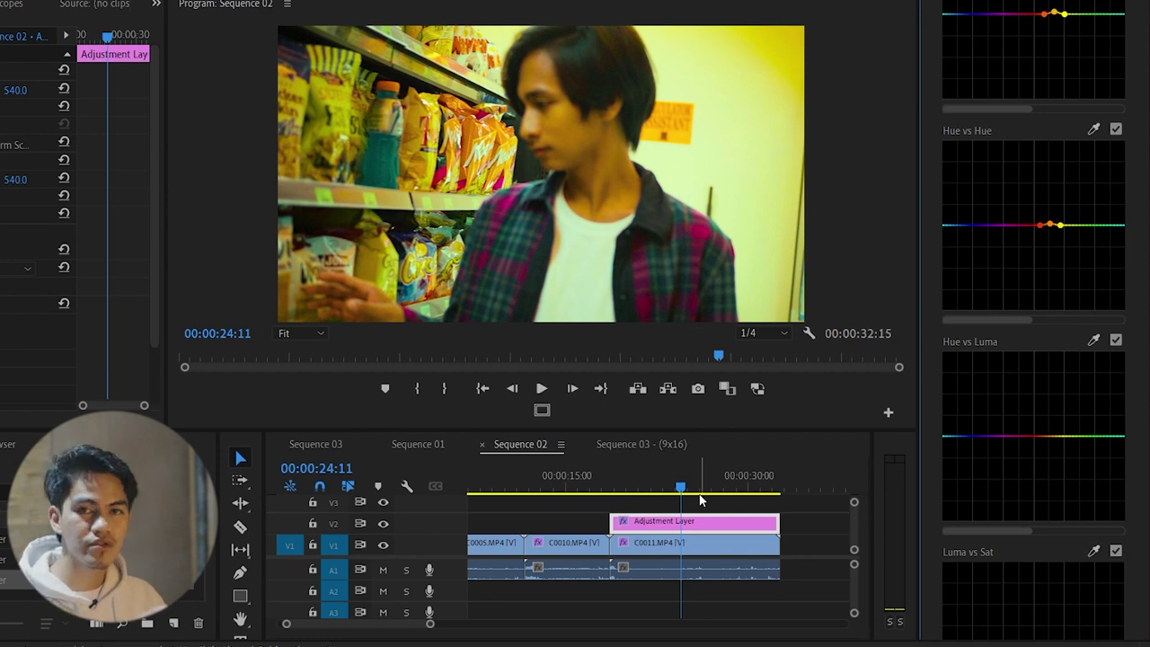
pyautogui.click(660, 486)
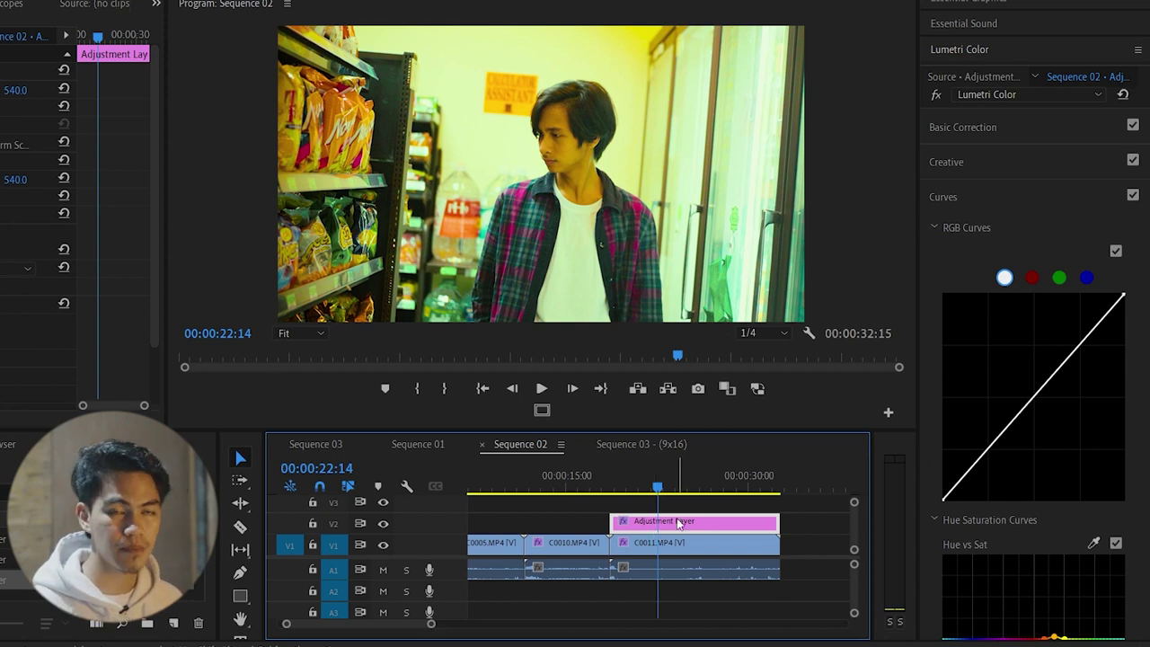
# Step: Add a second adjustment layer on track V3 above the graded one and extend it to the end of C0011.MP4
pyautogui.moveTo(487, 485); pyautogui.dragTo(771, 512)
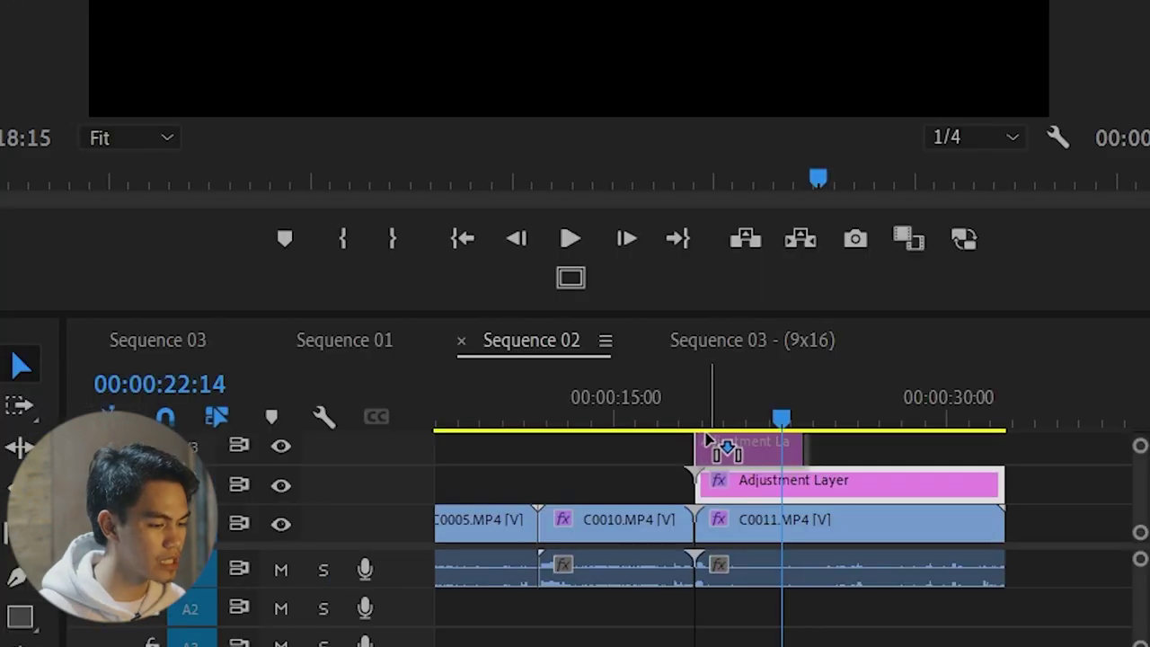
pyautogui.moveTo(988, 464); pyautogui.dragTo(1003, 465)
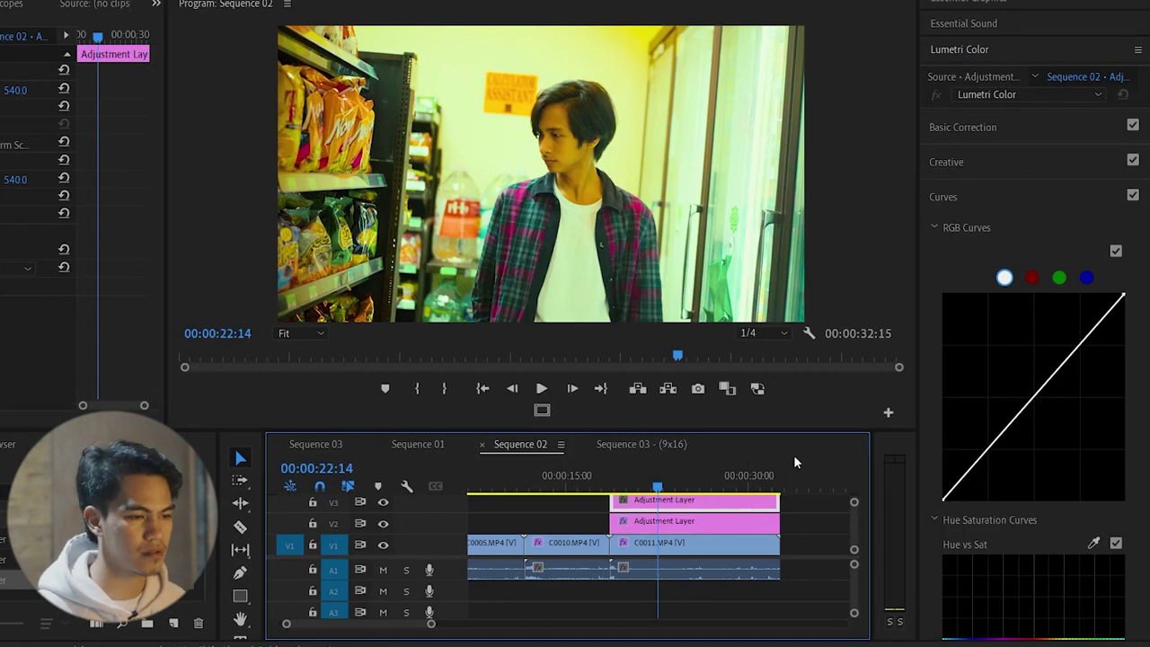
# Step: Search the effects for "gaus" and apply Gaussian Blur to the adjustment layer on V3
pyautogui.hotkey('shift', '7')
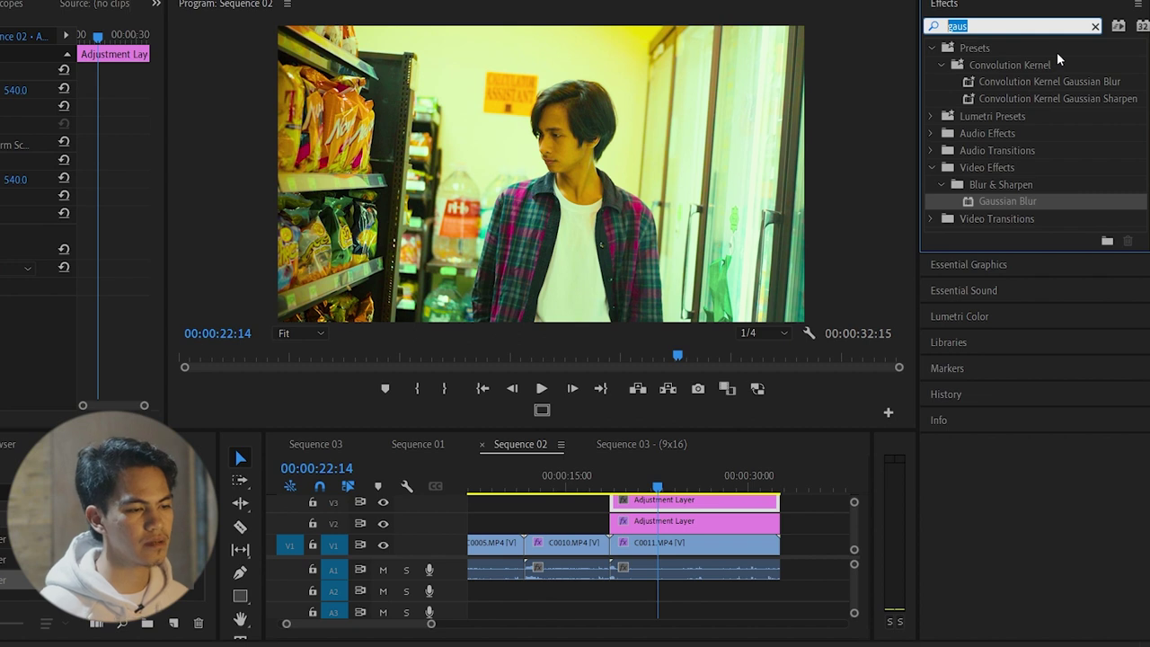
pyautogui.press('BackSpace')
pyautogui.write('gaus')
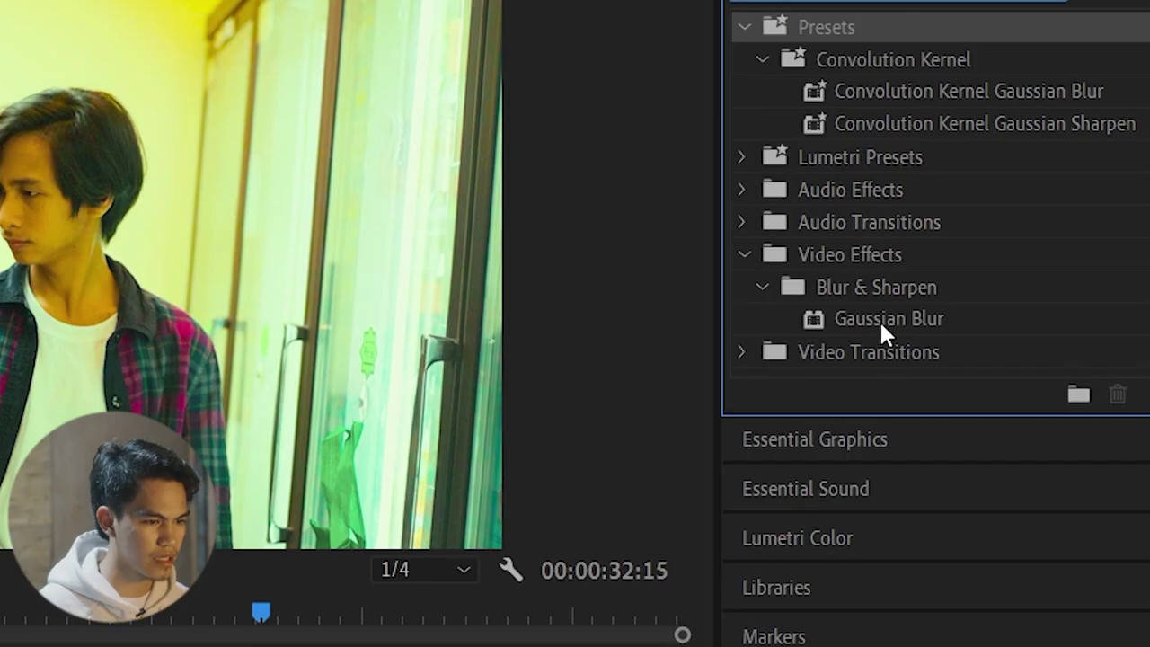
pyautogui.click(882, 322)
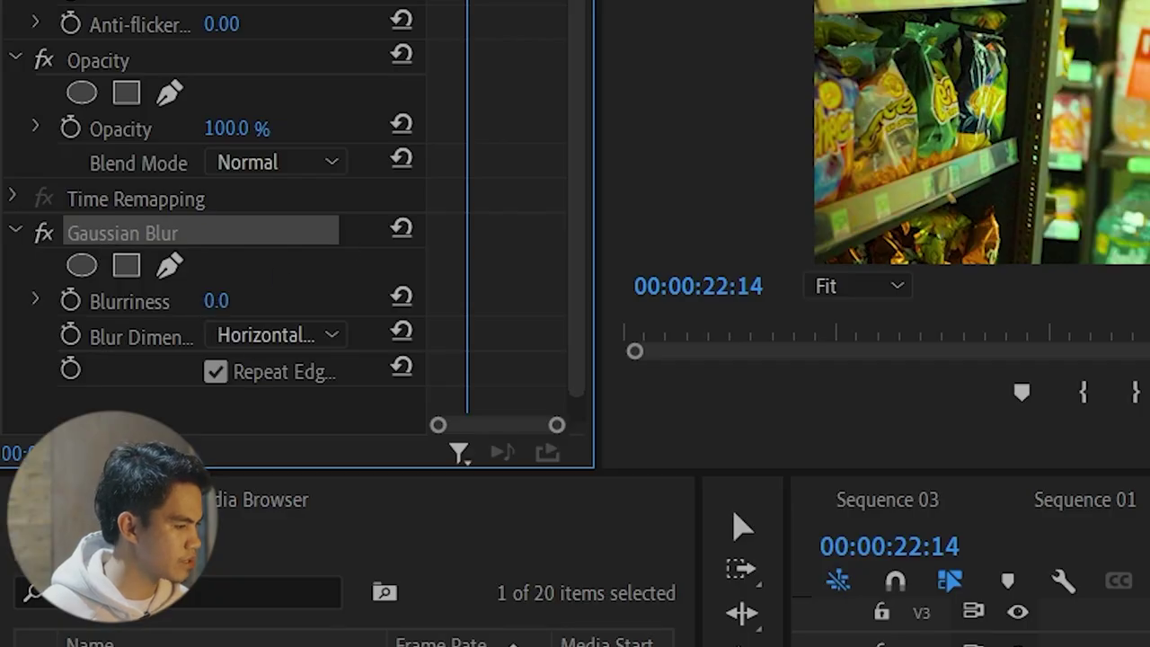
# Step: Configure the V3 adjustment layer as a soft glow with Gaussian Blur blurriness 40, Lighten blend mode and 20% opacity
pyautogui.moveTo(214, 308); pyautogui.dragTo(246, 303)
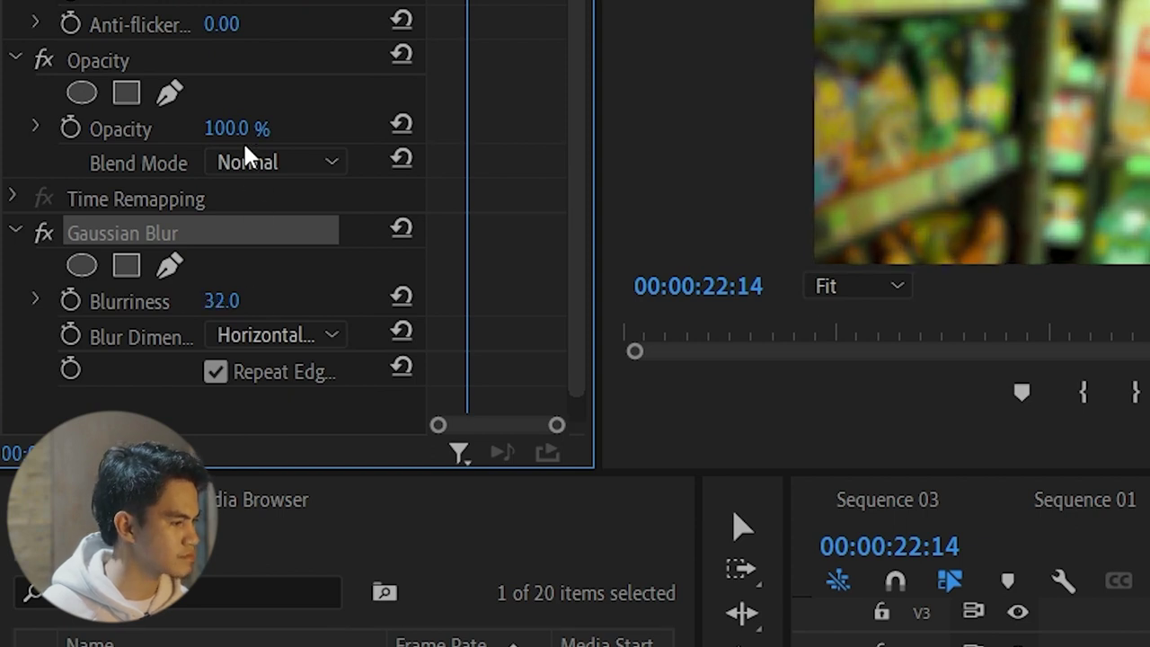
pyautogui.click(222, 301)
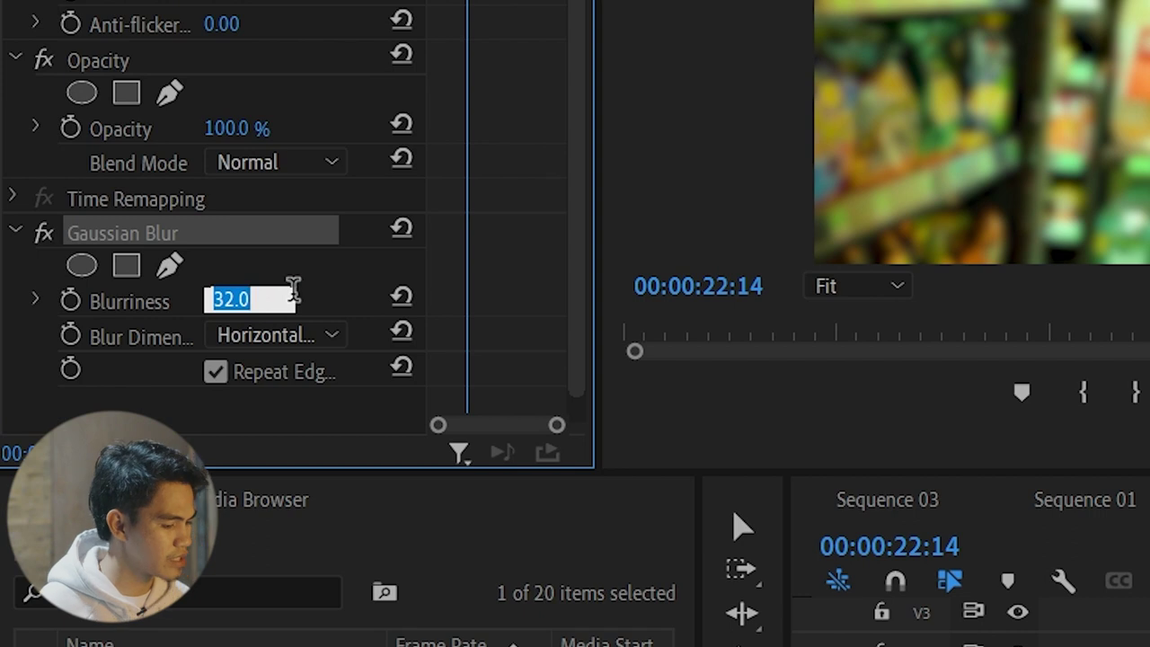
pyautogui.write('40')
pyautogui.press('Return')
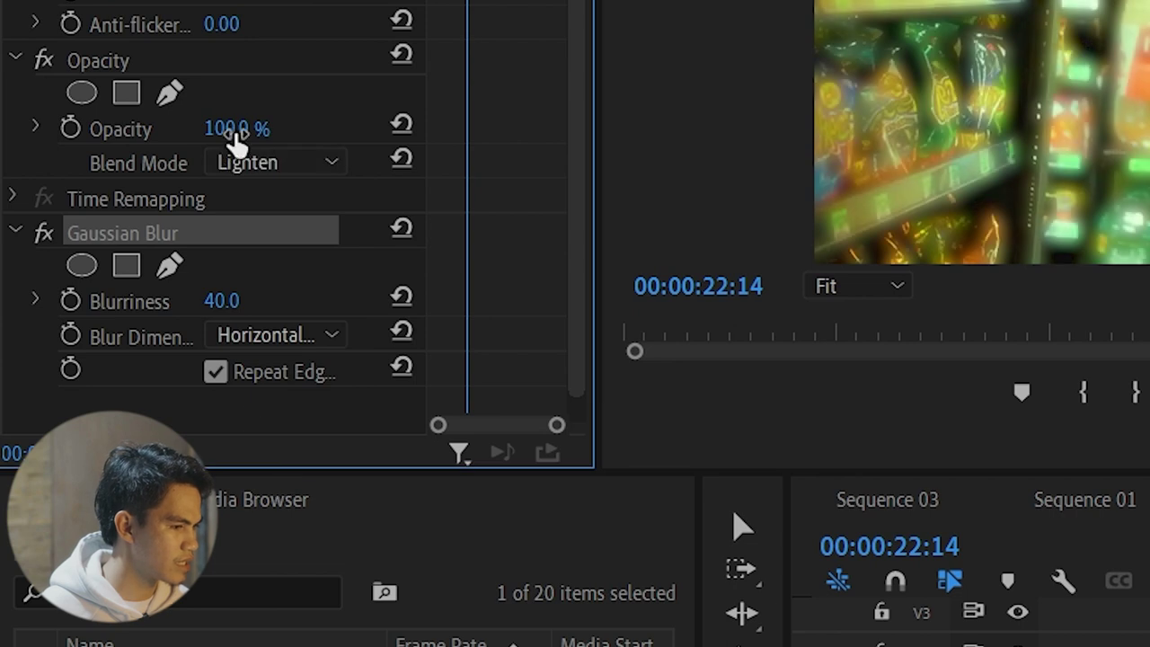
pyautogui.moveTo(225, 130)
pyautogui.mouseDown()
pyautogui.moveTo(201, 130)
pyautogui.moveTo(243, 128)
pyautogui.moveTo(187, 134)
pyautogui.moveTo(257, 128)
pyautogui.moveTo(196, 133)
pyautogui.moveTo(251, 129)
pyautogui.moveTo(244, 124)
pyautogui.mouseUp()
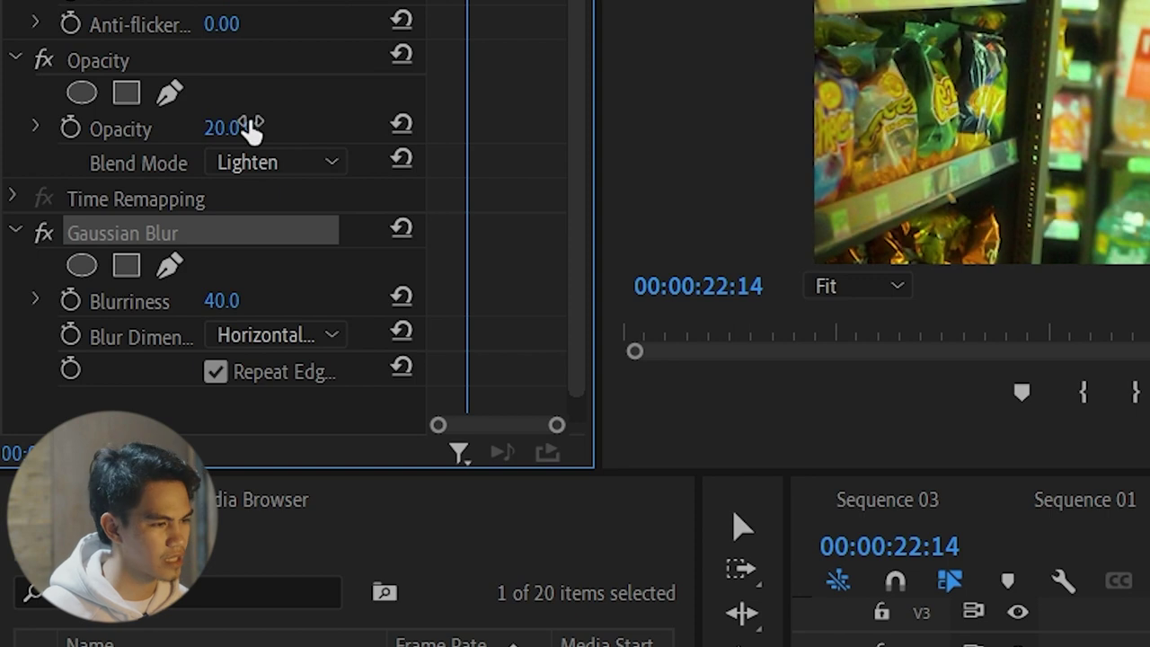
# Step: Play back the C0011.MP4 section from about 00:00:21:18 to preview the glow, stop at 00:00:22:16 and return to the layer's effect settings
pyautogui.press('space')
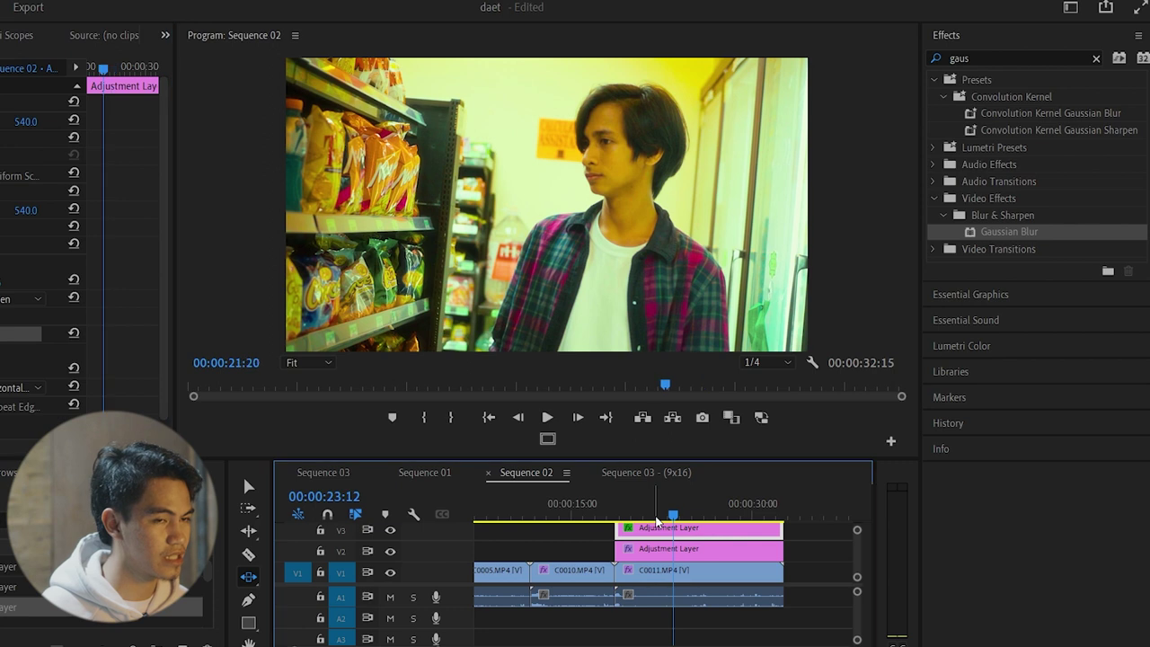
pyautogui.click(652, 516)
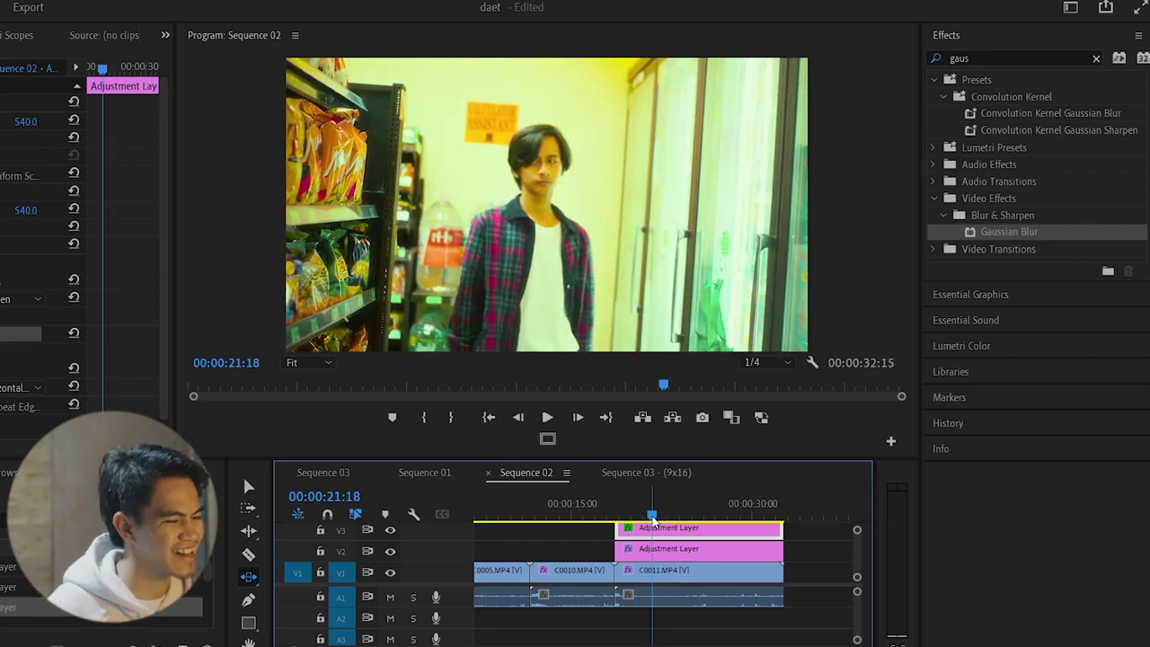
pyautogui.press('space')
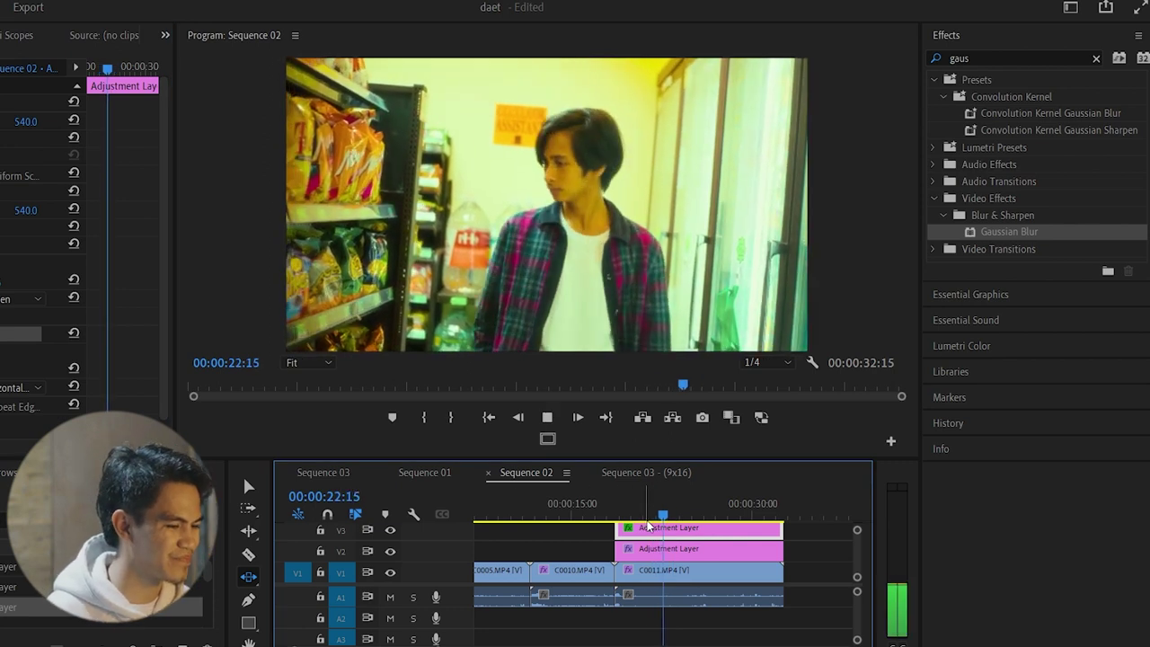
pyautogui.press('space')
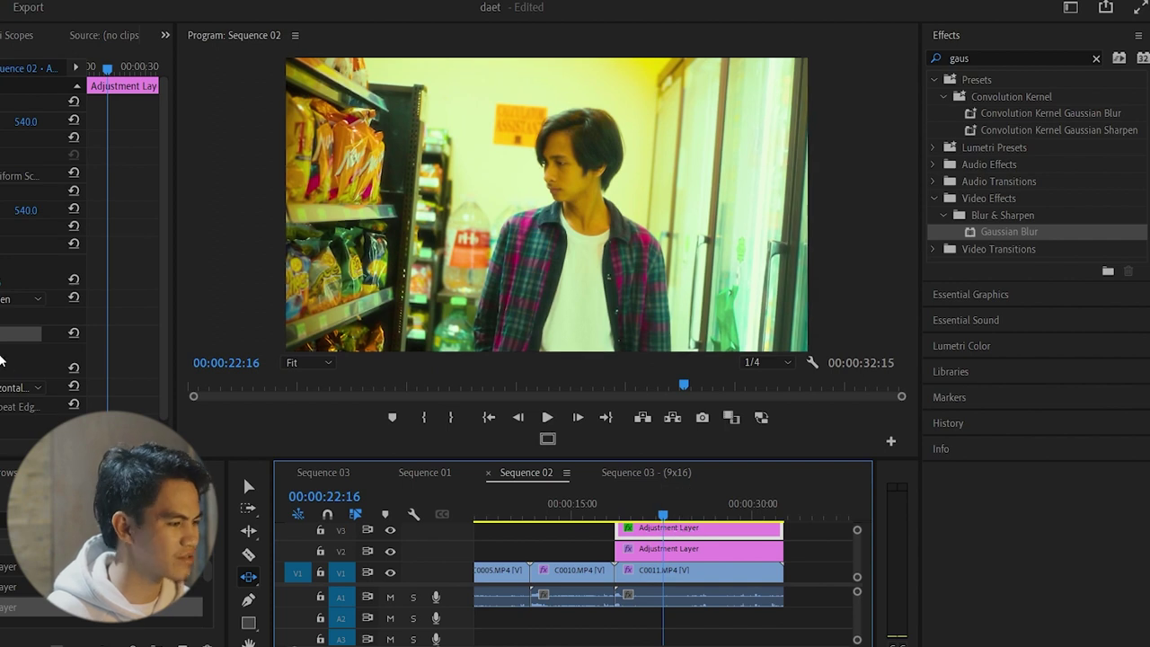
pyautogui.hotkey('shift', '5')
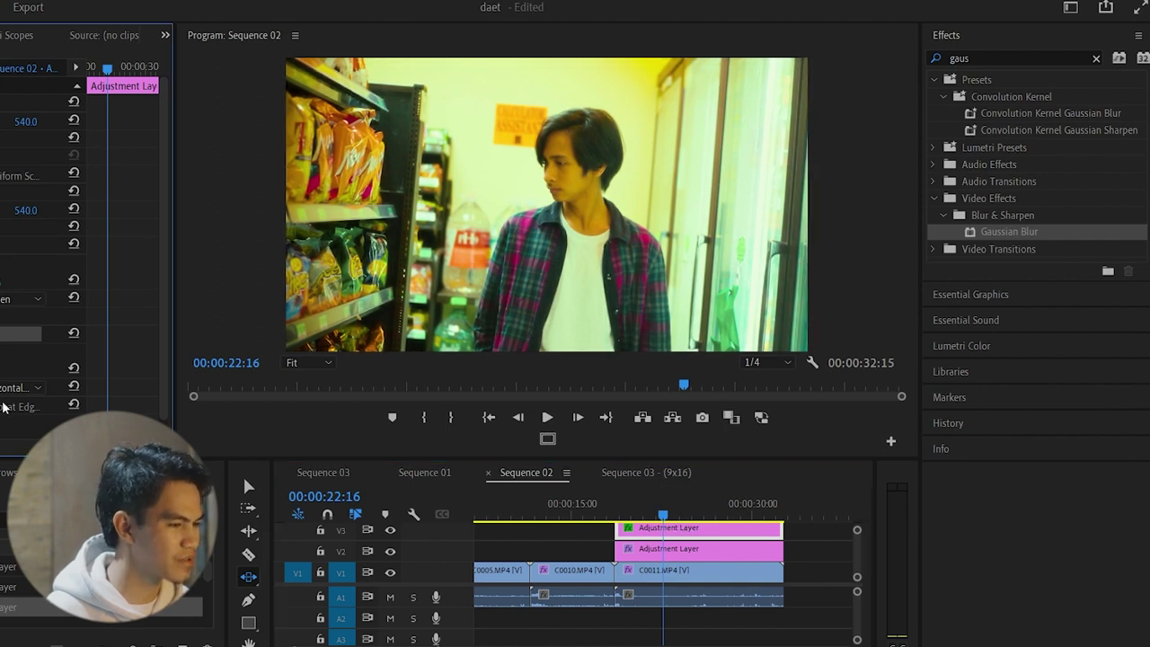